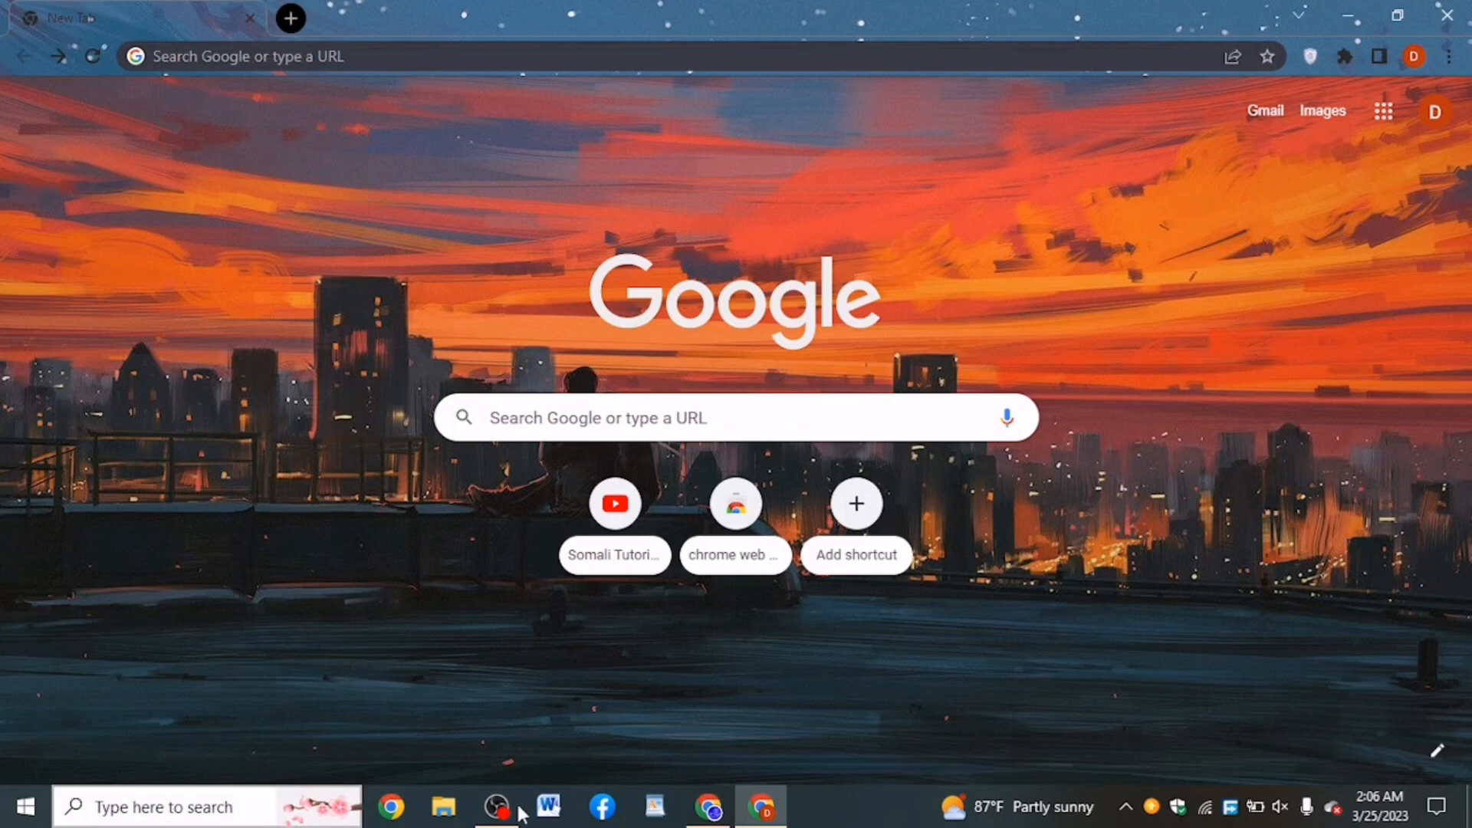
Open the Themes category of the Chrome Web Store
{"action": "left_click", "coordinate": [756, 550]}
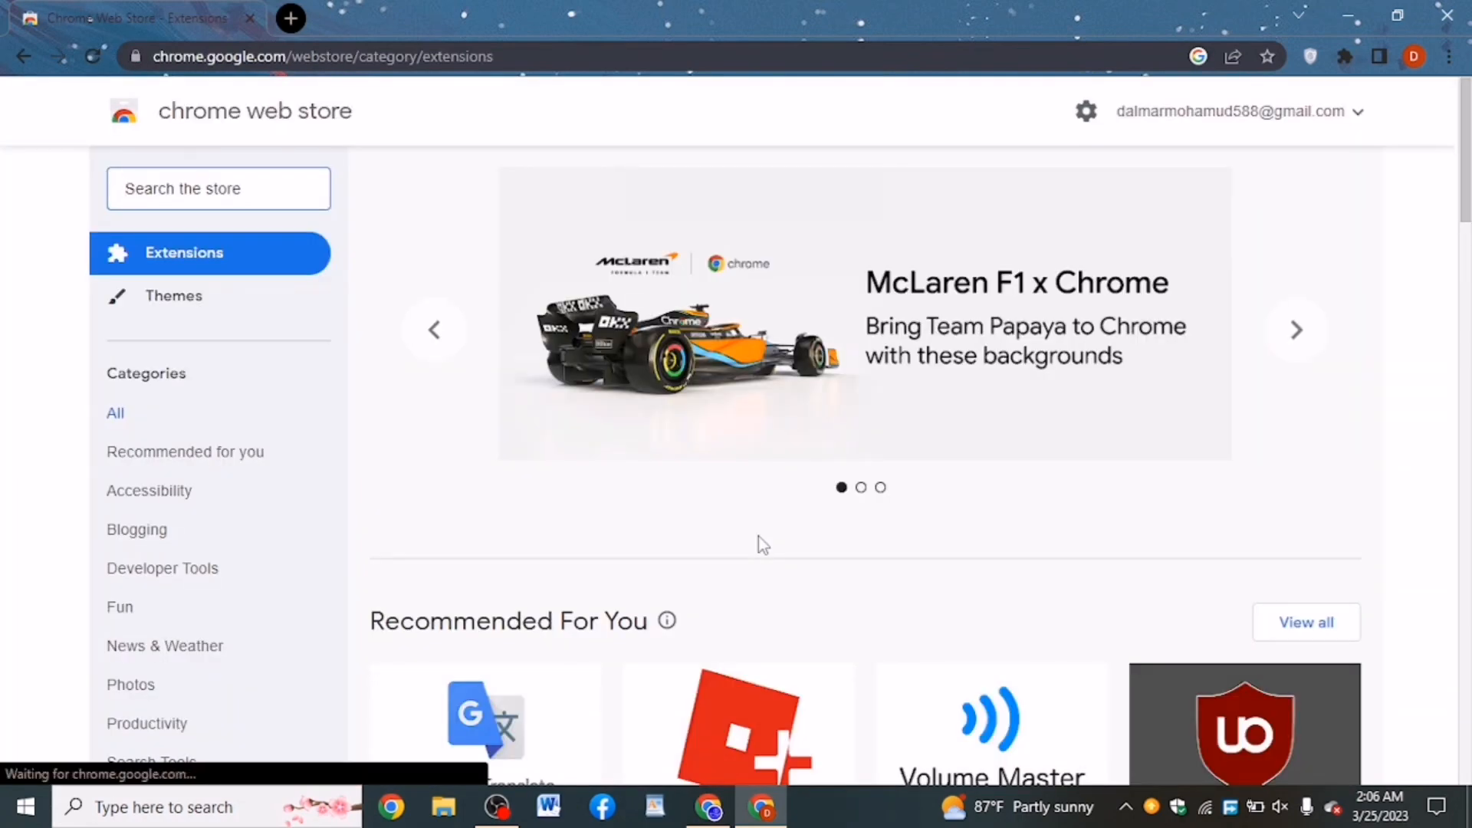
{"action": "left_click", "coordinate": [161, 315]}
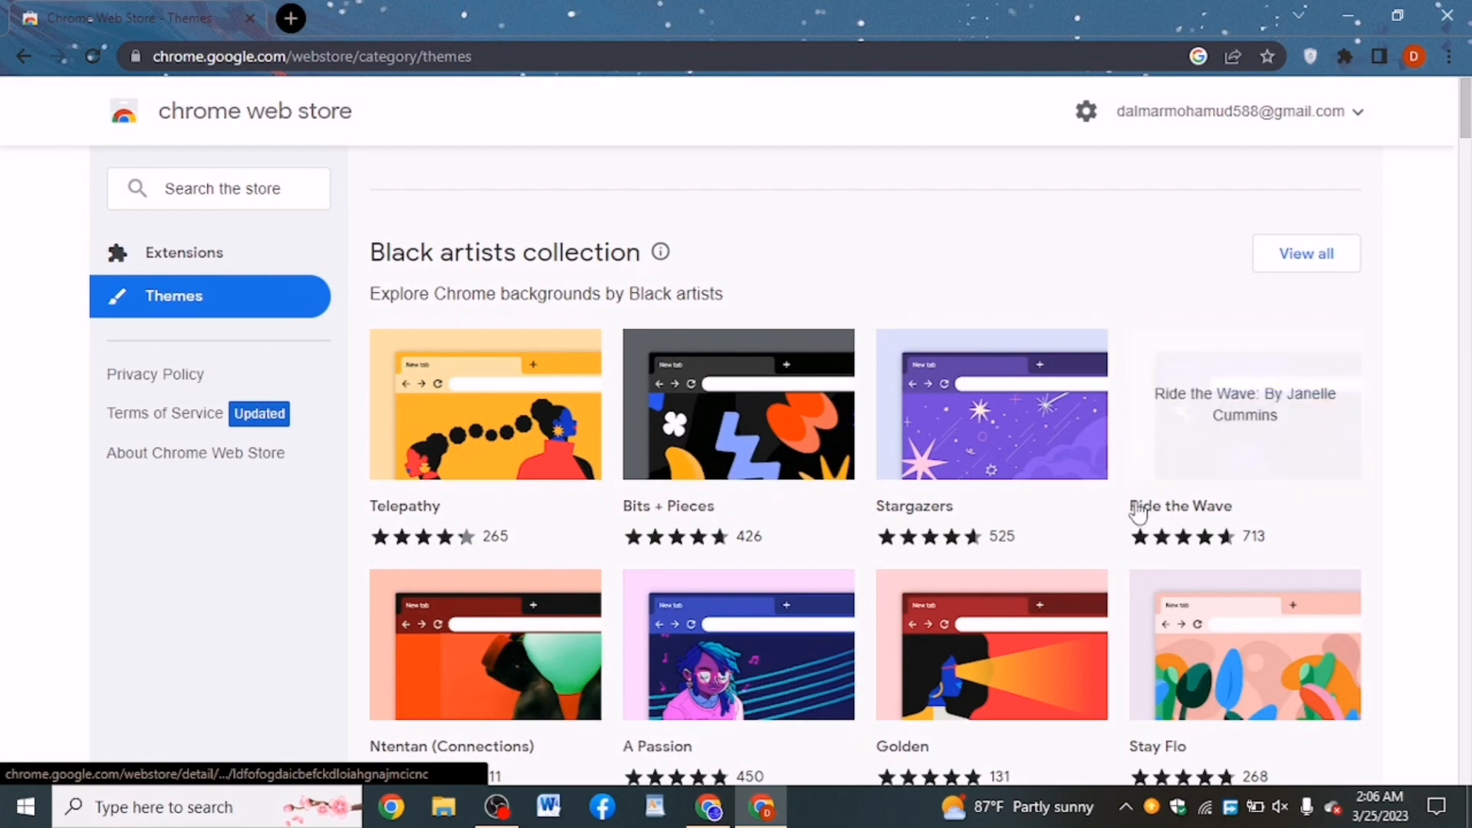
Look through the store's theme collections, from Black artists collection down to Let the sunshine In
{"action": "scroll", "coordinate": [1138, 511], "scroll_direction": "down", "scroll_amount": 3}
{"action": "scroll", "coordinate": [1138, 511], "scroll_direction": "down", "scroll_amount": 20}
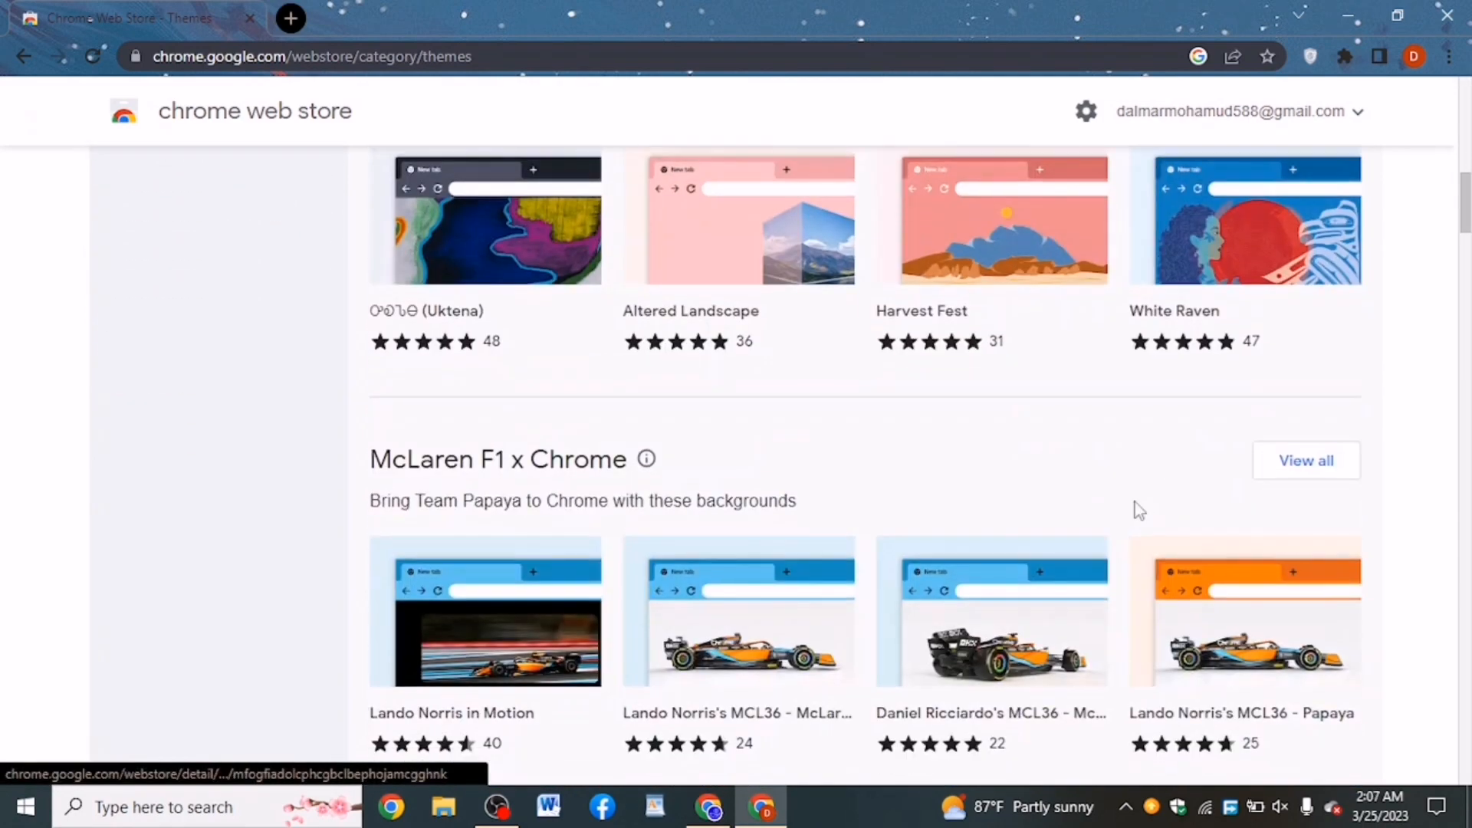
{"action": "scroll", "coordinate": [1138, 511], "scroll_direction": "down", "scroll_amount": 15}
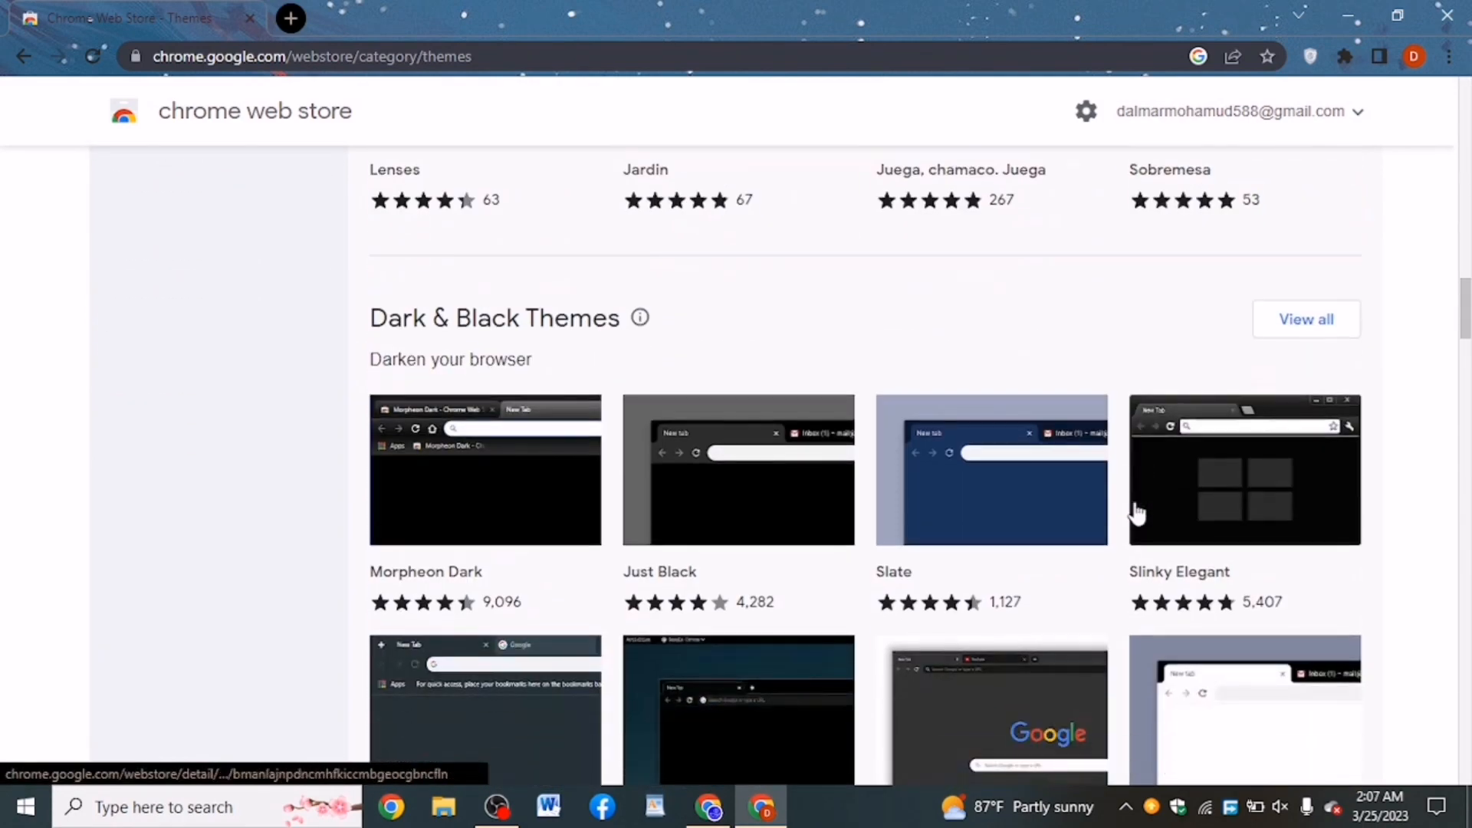
{"action": "scroll", "coordinate": [1138, 511], "scroll_direction": "down", "scroll_amount": 12}
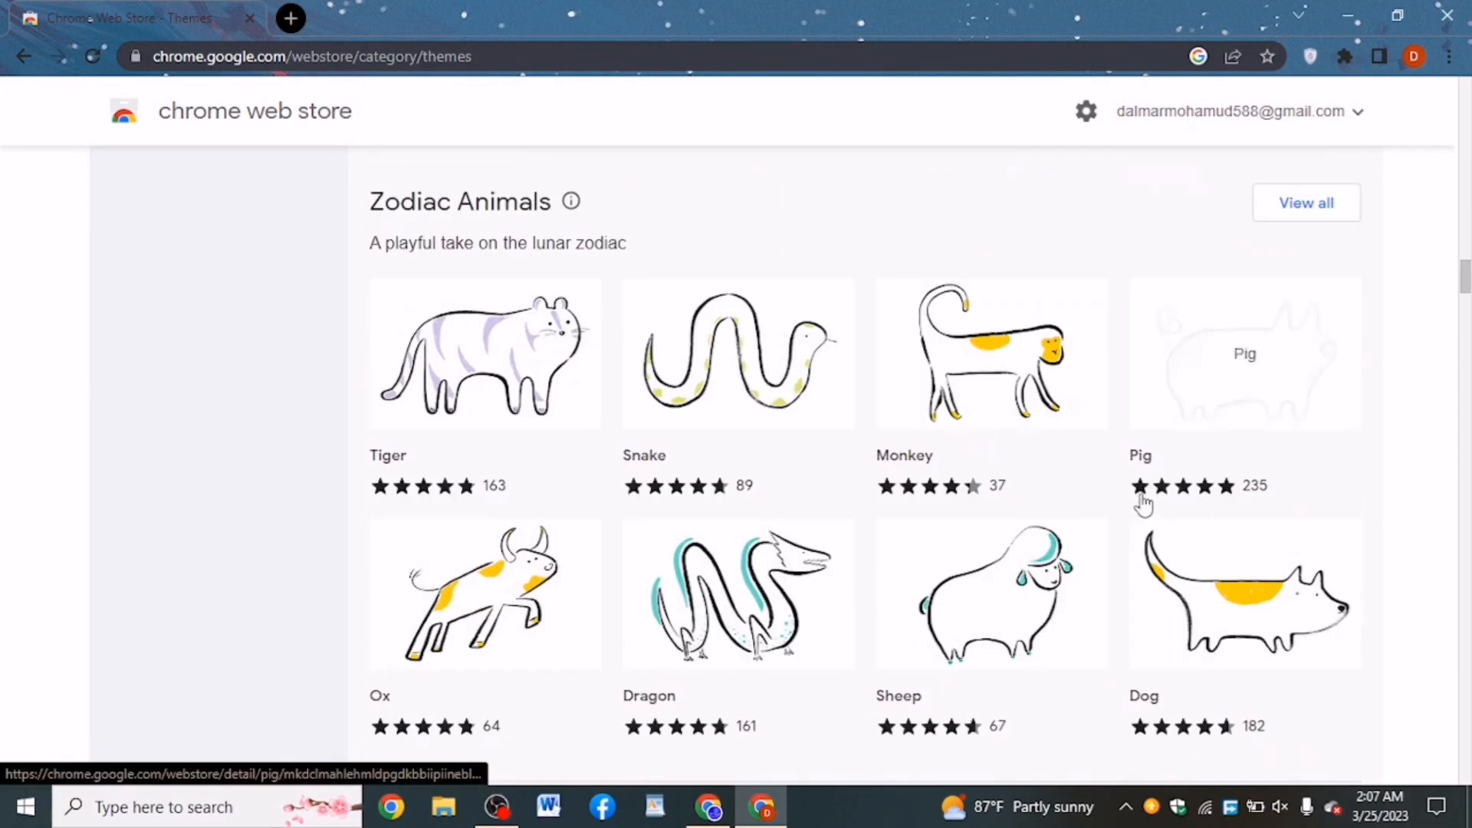
{"action": "scroll", "coordinate": [887, 479], "scroll_direction": "down", "scroll_amount": 11}
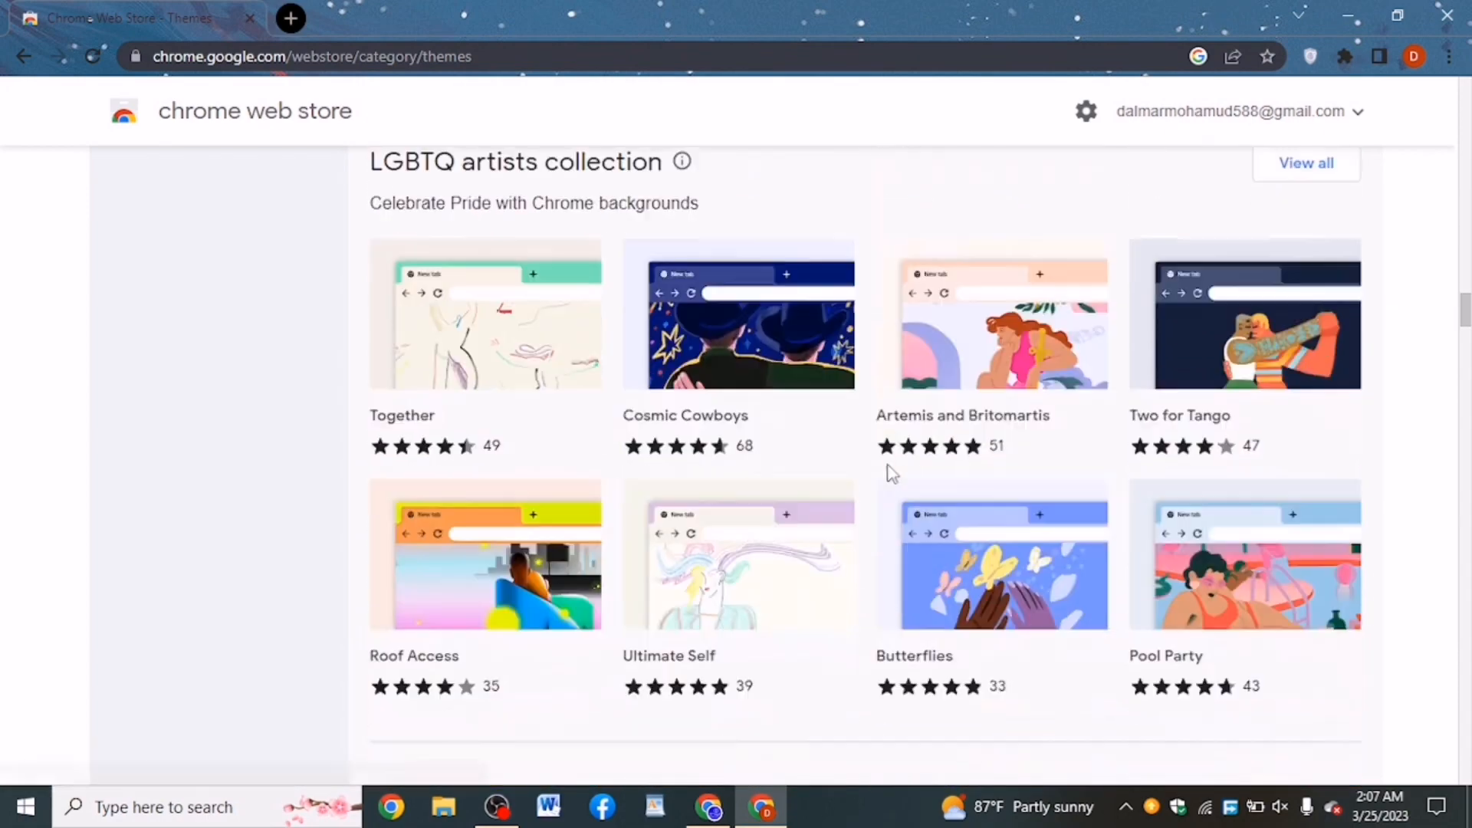
{"action": "scroll", "coordinate": [887, 479], "scroll_direction": "down", "scroll_amount": 10}
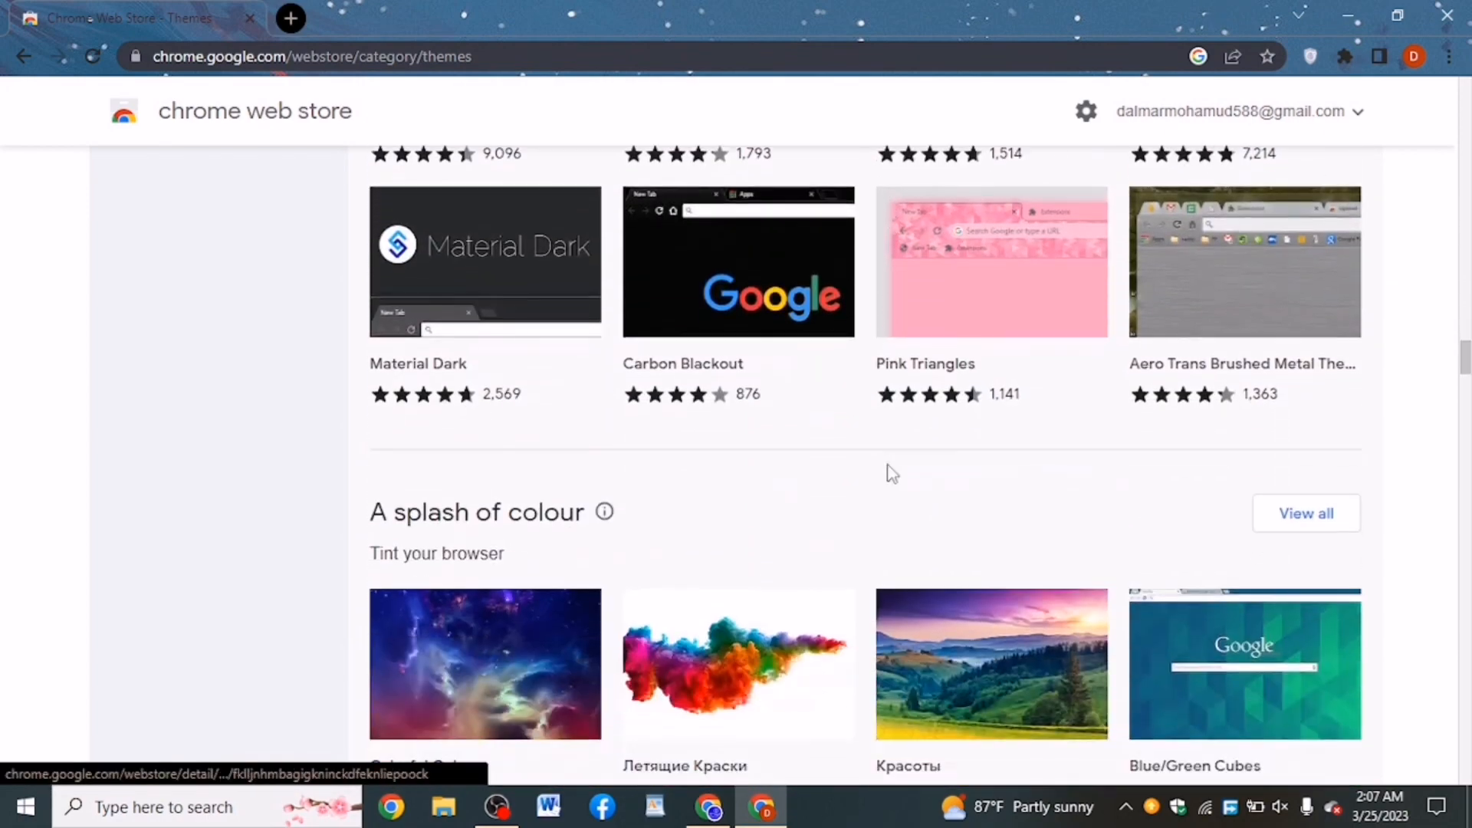
{"action": "scroll", "coordinate": [898, 472], "scroll_direction": "down", "scroll_amount": 7}
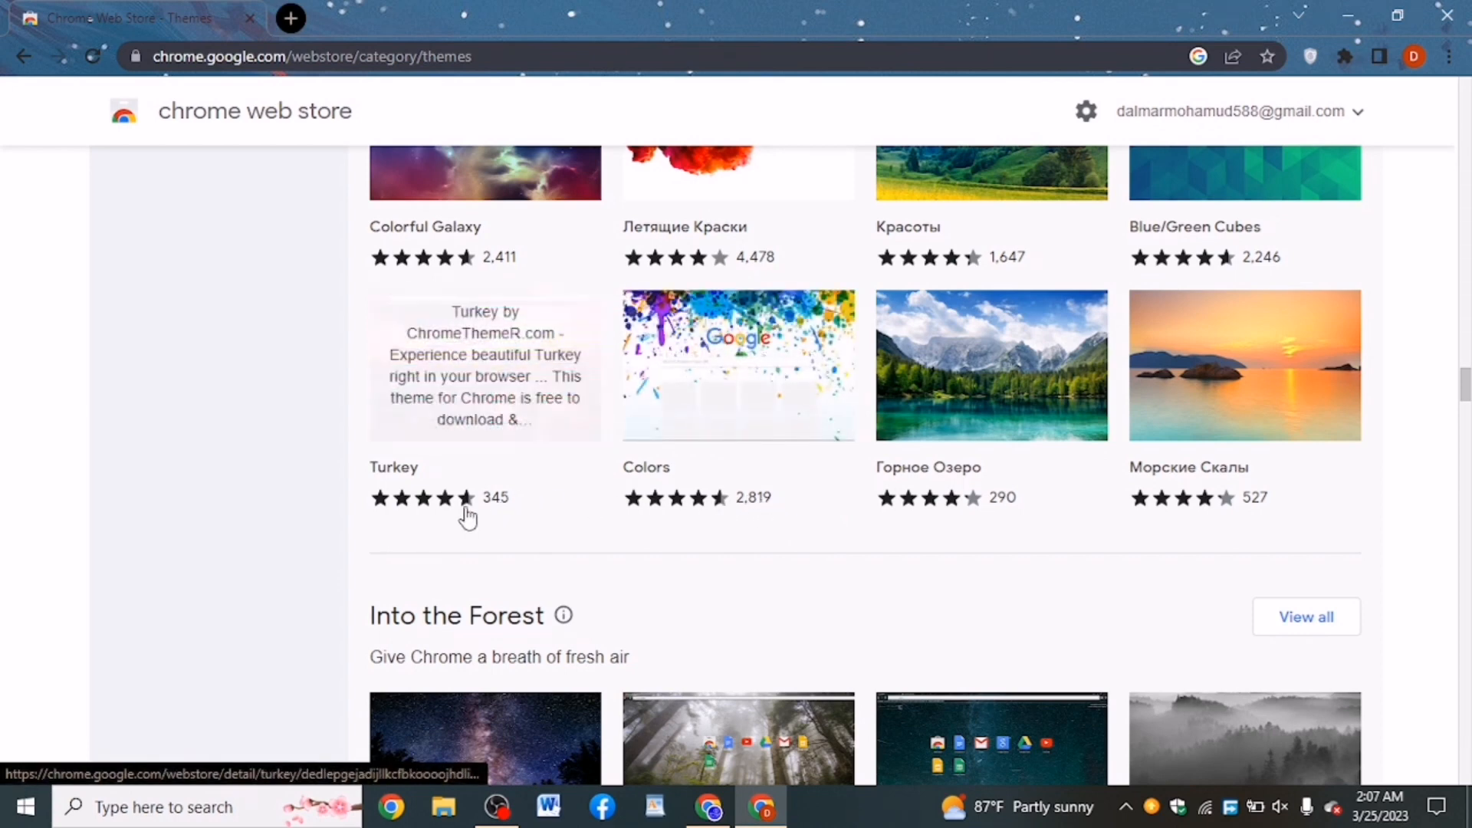
{"action": "scroll", "coordinate": [1084, 519], "scroll_direction": "down", "scroll_amount": 8}
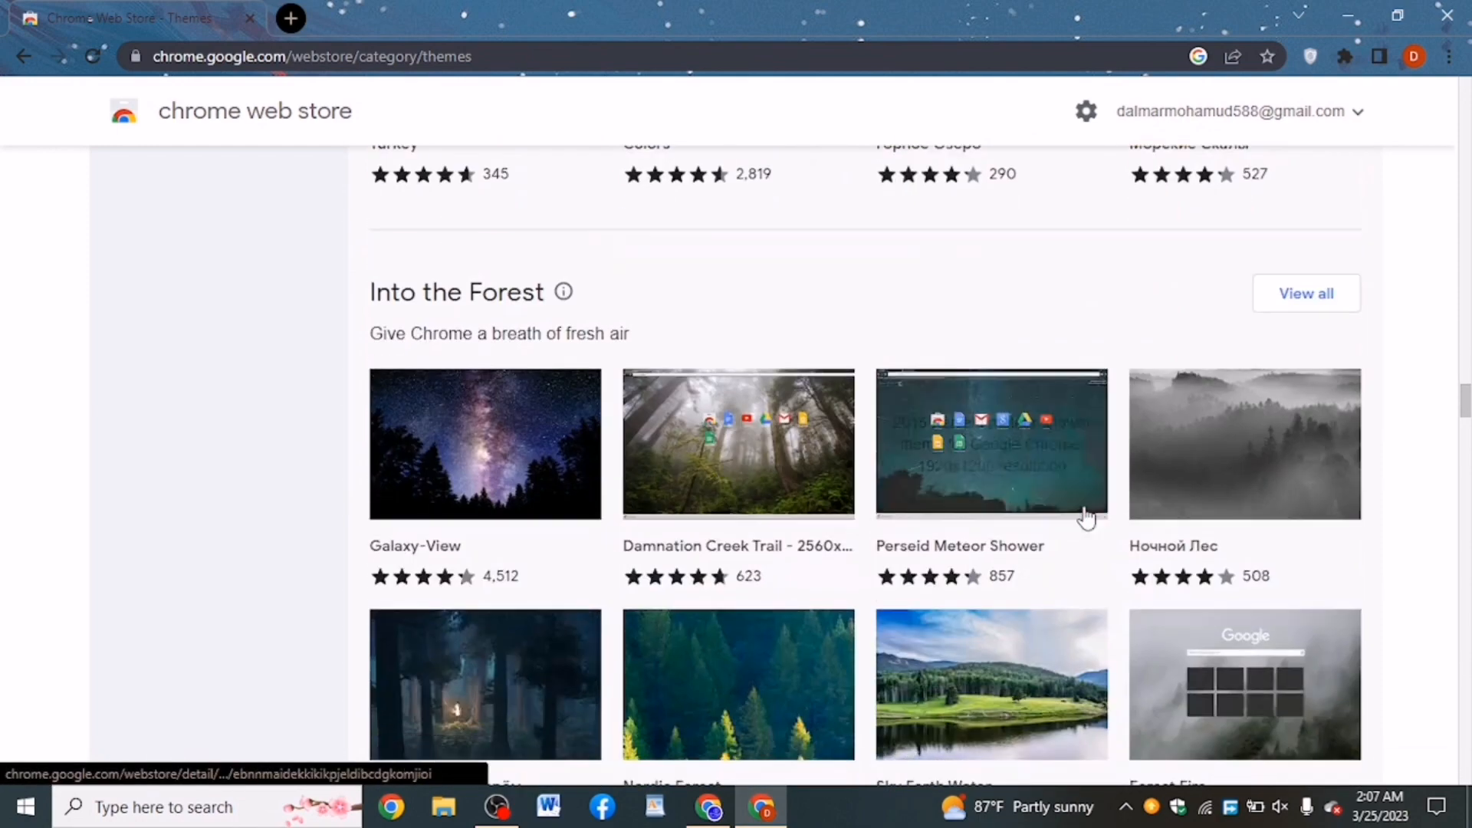
{"action": "scroll", "coordinate": [1085, 519], "scroll_direction": "down", "scroll_amount": 5}
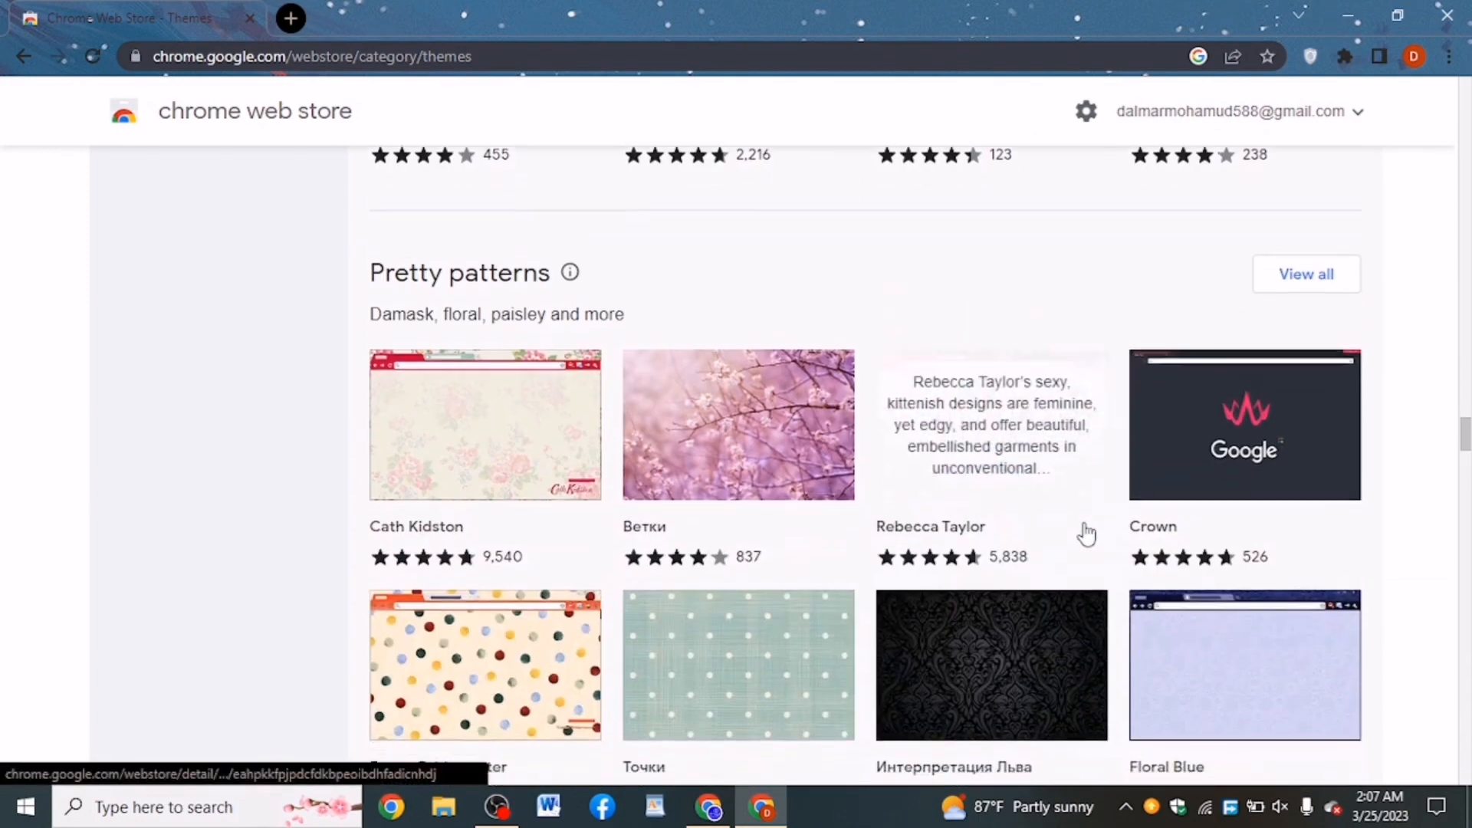
{"action": "scroll", "coordinate": [1085, 519], "scroll_direction": "up", "scroll_amount": 5}
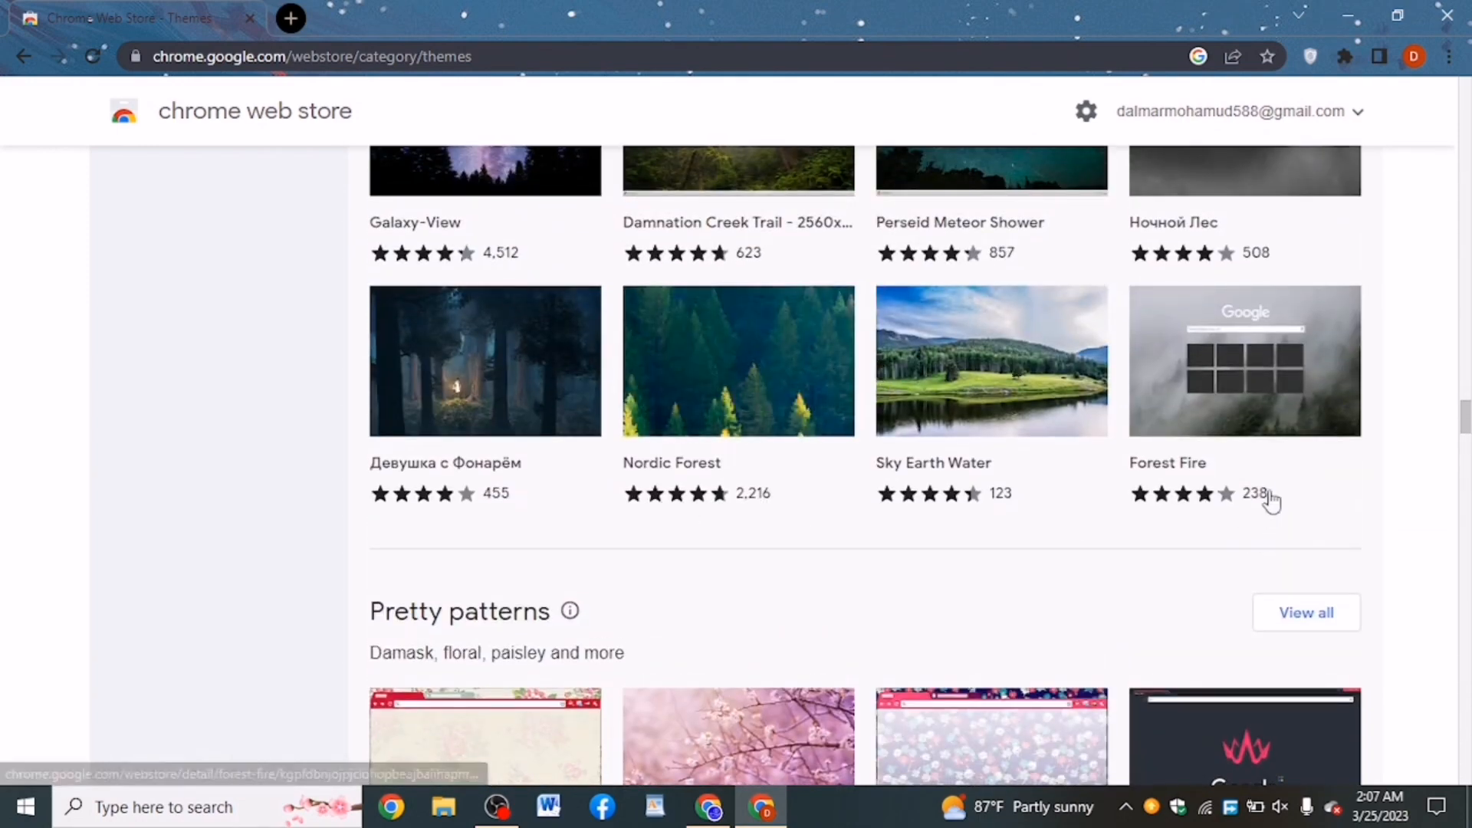
{"action": "scroll", "coordinate": [1018, 453], "scroll_direction": "down", "scroll_amount": 4}
{"action": "scroll", "coordinate": [1018, 454], "scroll_direction": "down", "scroll_amount": 9}
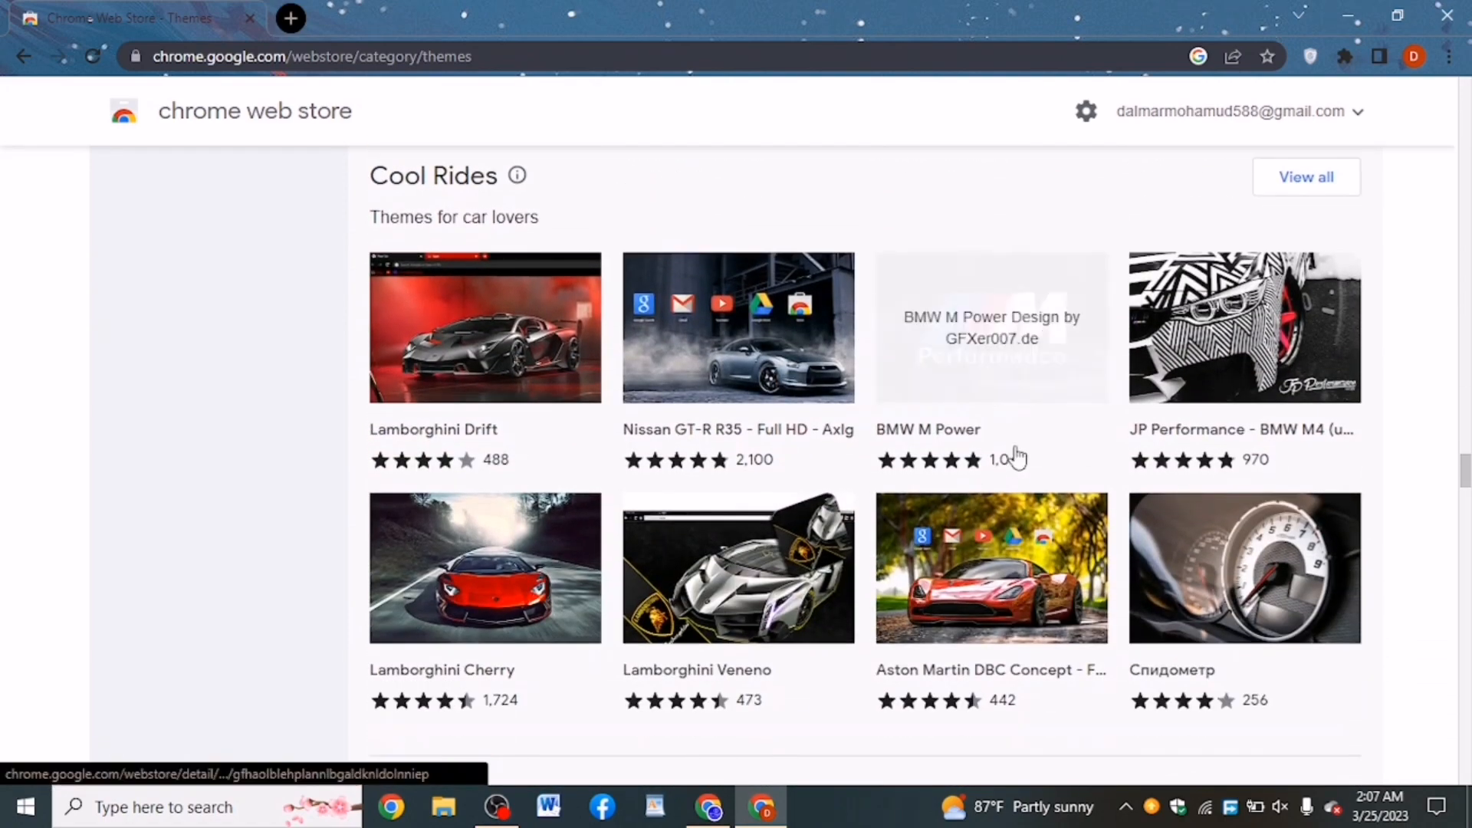
{"action": "scroll", "coordinate": [1017, 458], "scroll_direction": "down", "scroll_amount": 7}
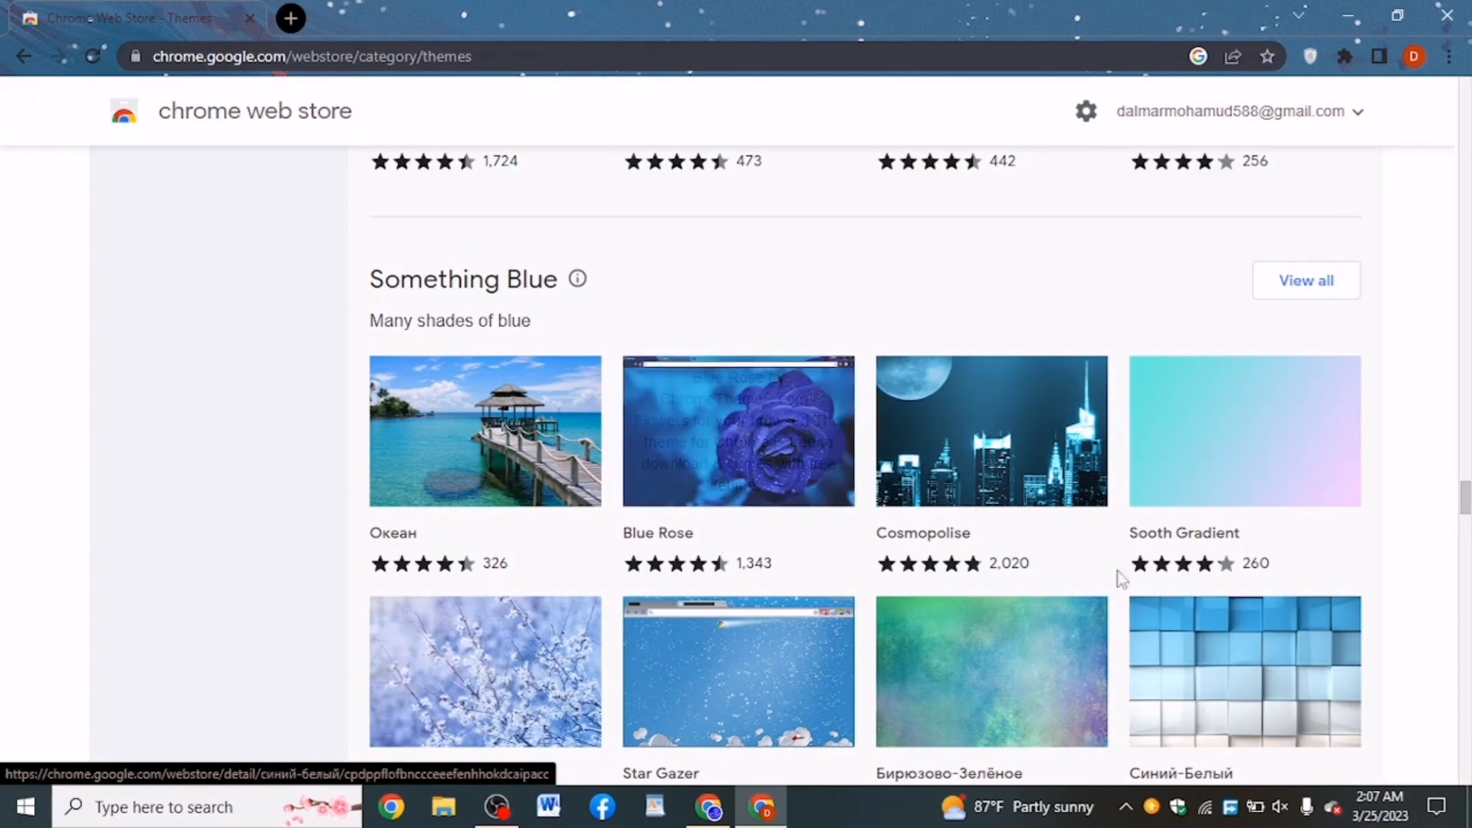
{"action": "scroll", "coordinate": [550, 422], "scroll_direction": "down", "scroll_amount": 3}
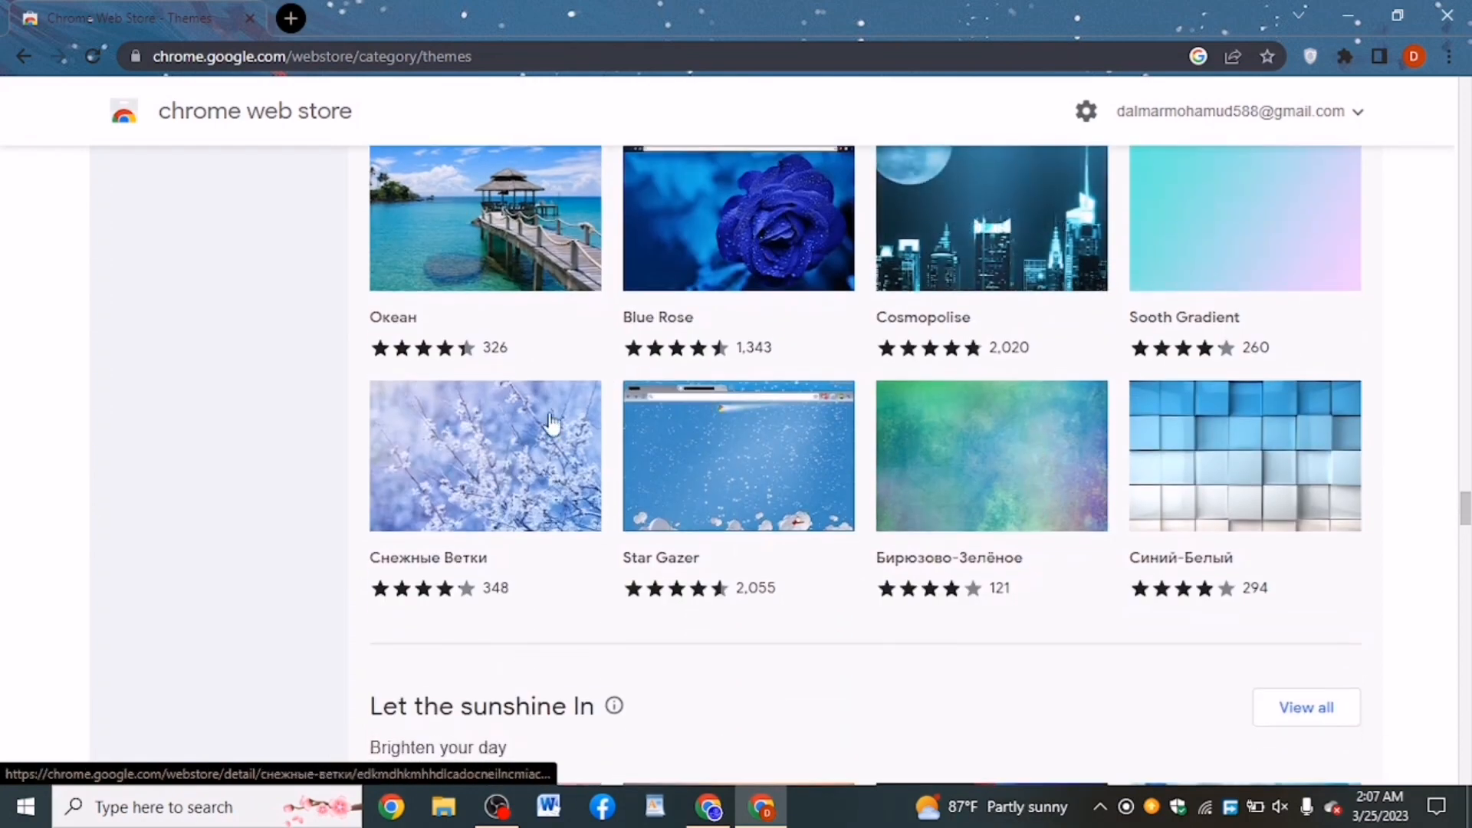
{"action": "scroll", "coordinate": [785, 464], "scroll_direction": "down", "scroll_amount": 5}
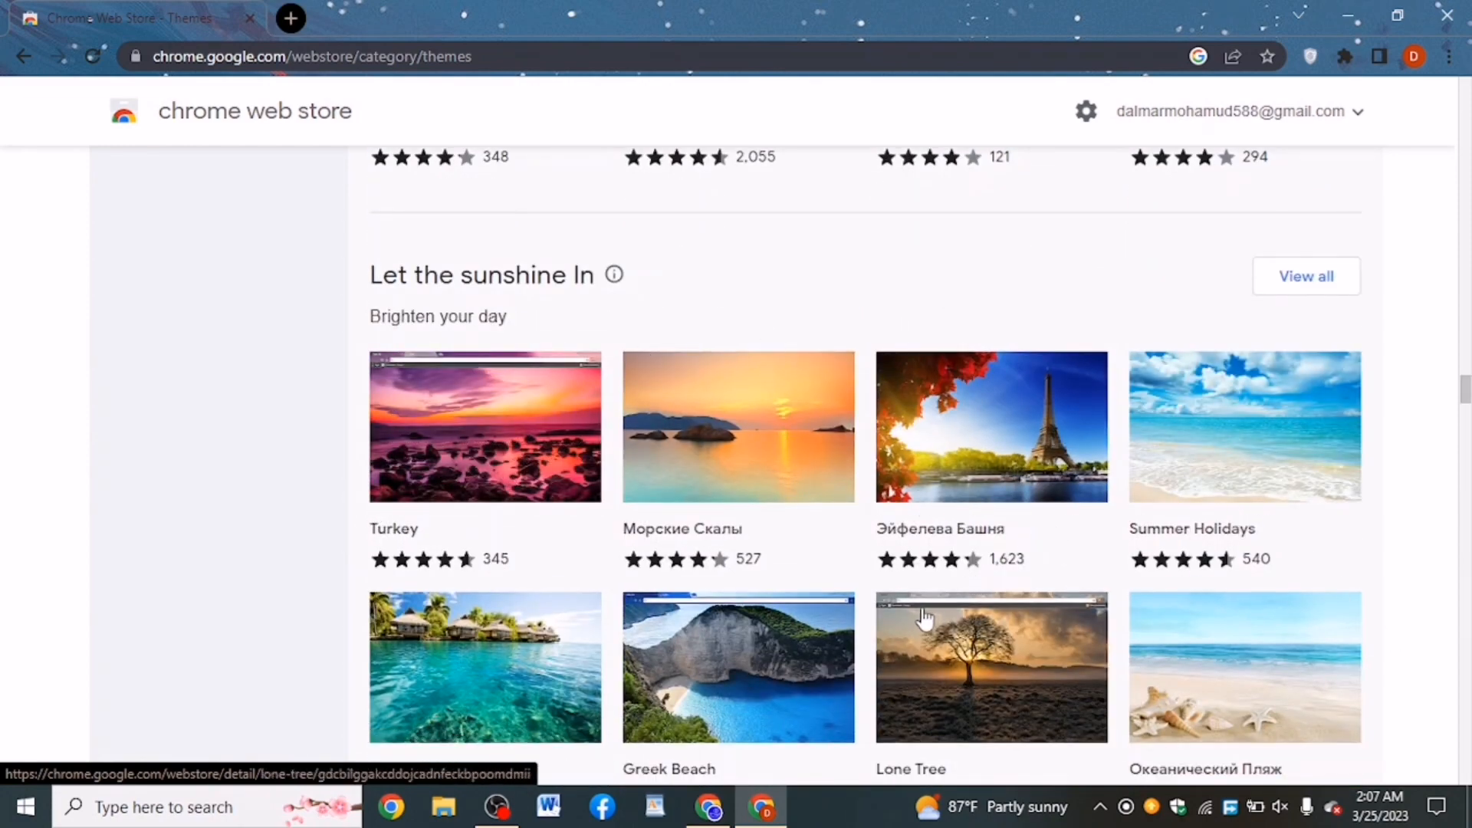
View the installed theme on a new tab page and return to the store's theme listing
{"action": "left_click", "coordinate": [299, 14]}
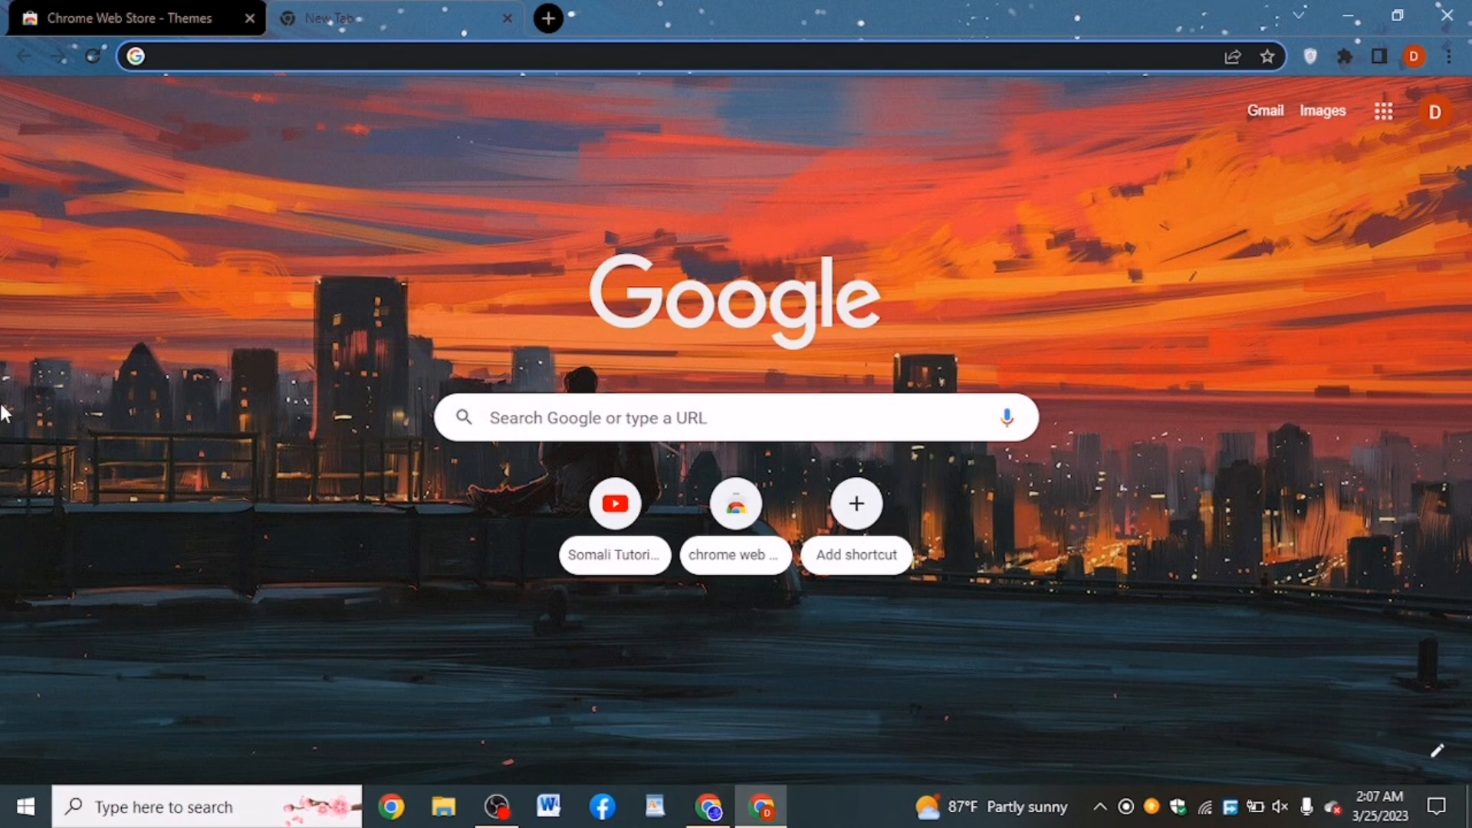
{"action": "left_click", "coordinate": [67, 6]}
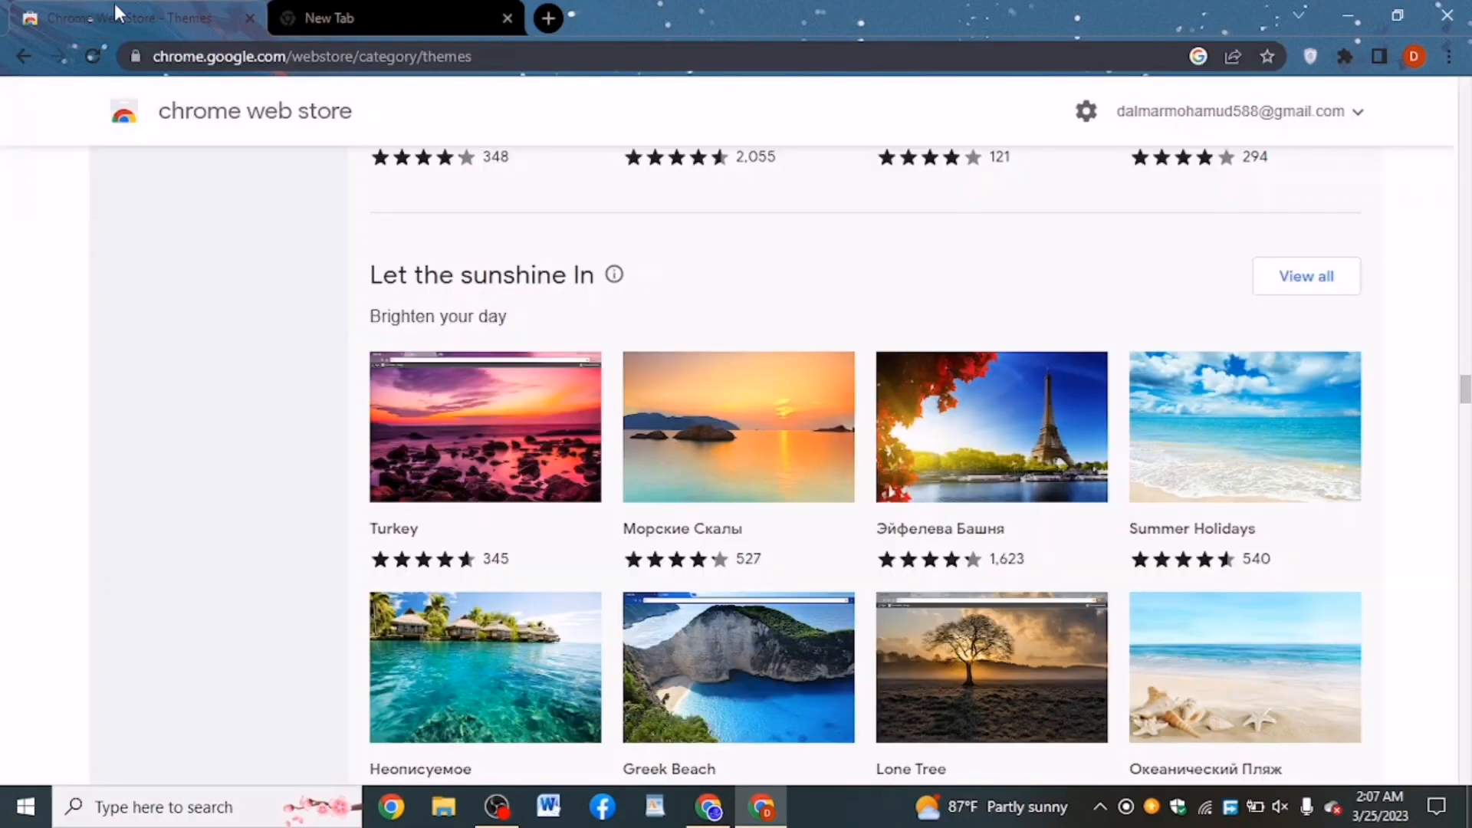
Search the store for "Aesthetic Background Theme" and limit the results to themes
{"action": "scroll", "coordinate": [742, 335], "scroll_direction": "up", "scroll_amount": 10}
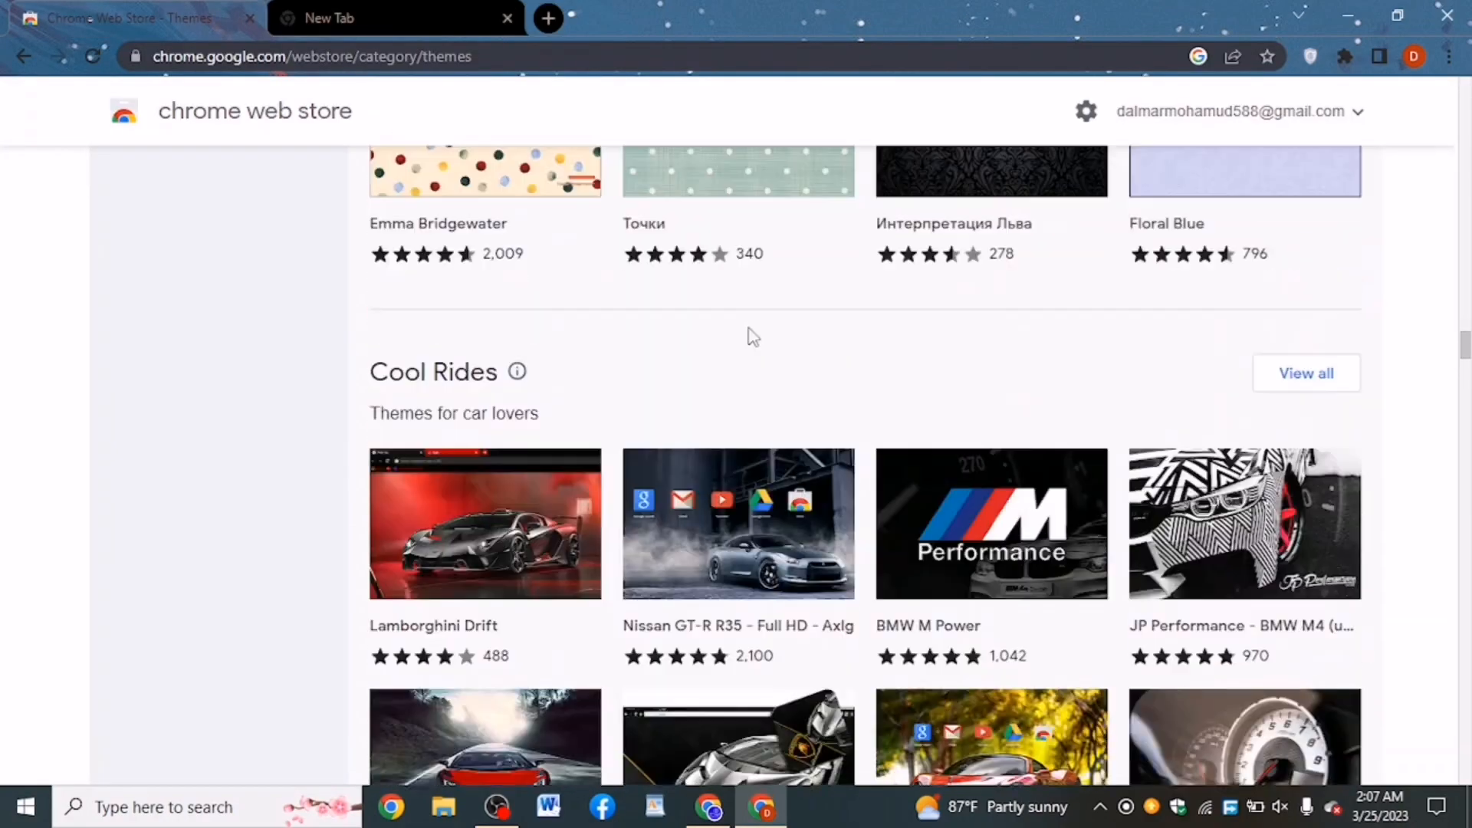
{"action": "scroll", "coordinate": [755, 343], "scroll_direction": "up", "scroll_amount": 5}
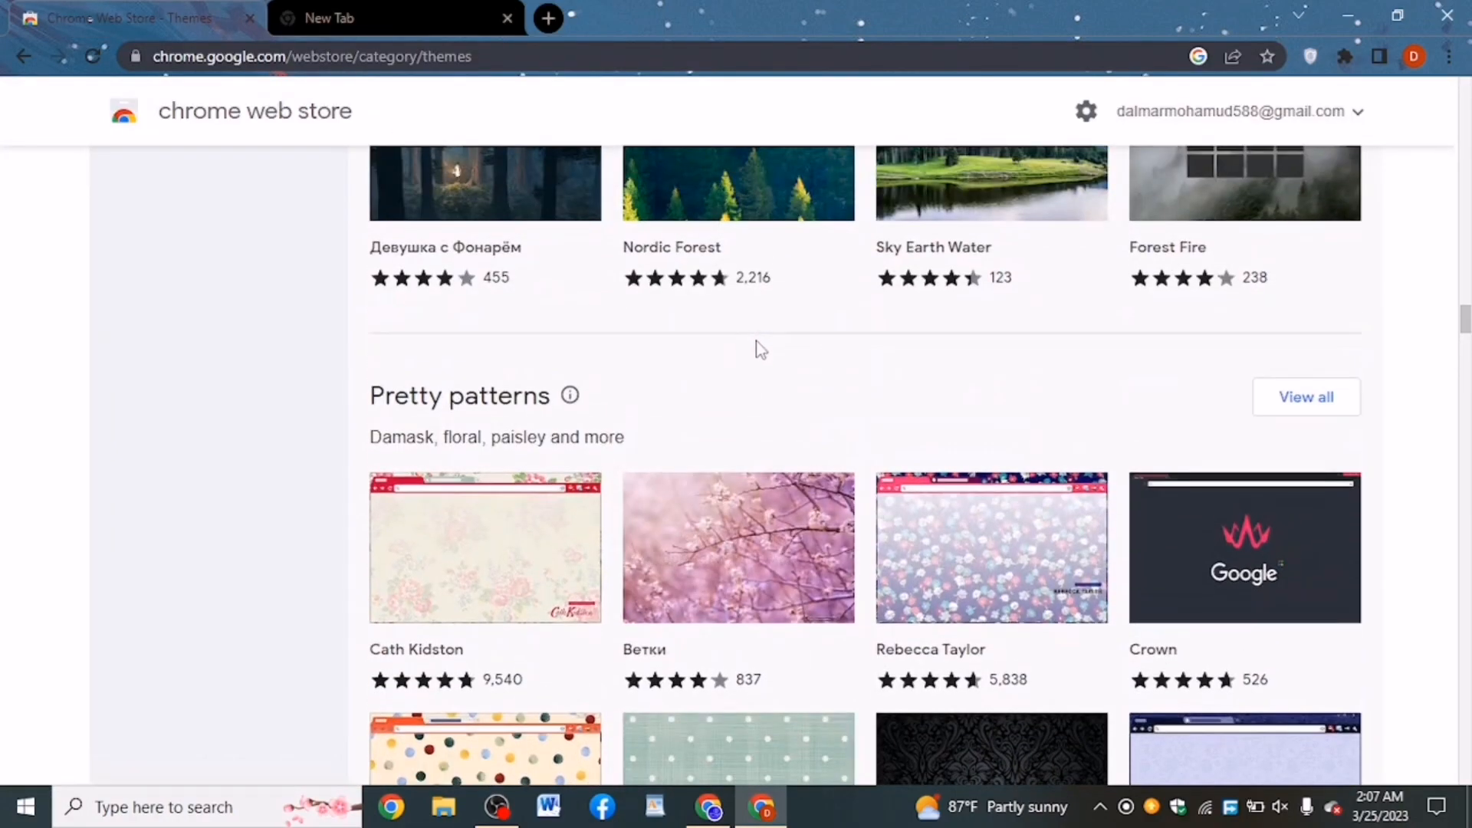
{"action": "scroll", "coordinate": [775, 378], "scroll_direction": "up", "scroll_amount": 8}
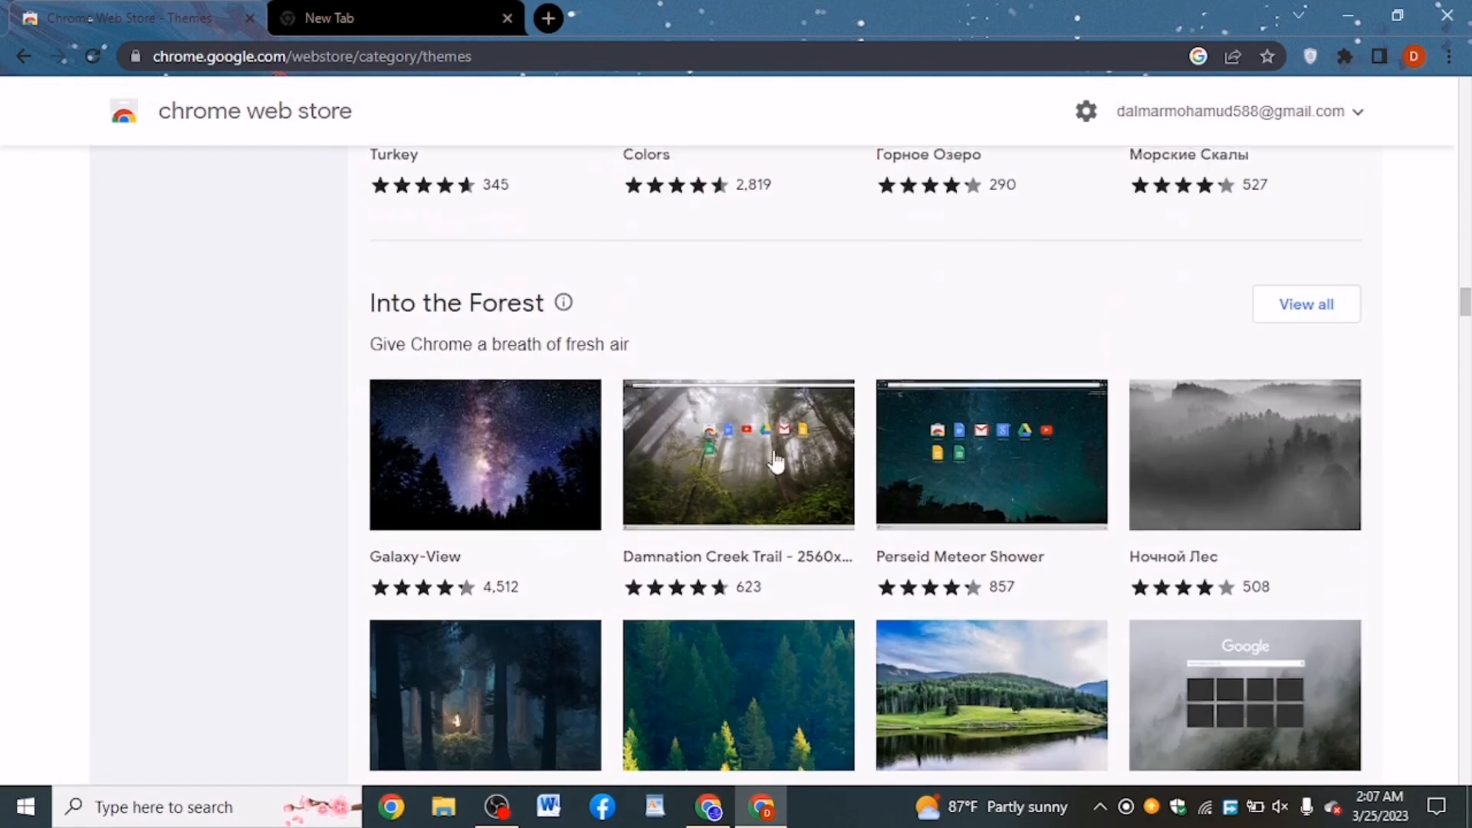
{"action": "scroll", "coordinate": [1392, 375], "scroll_direction": "up", "scroll_amount": 10}
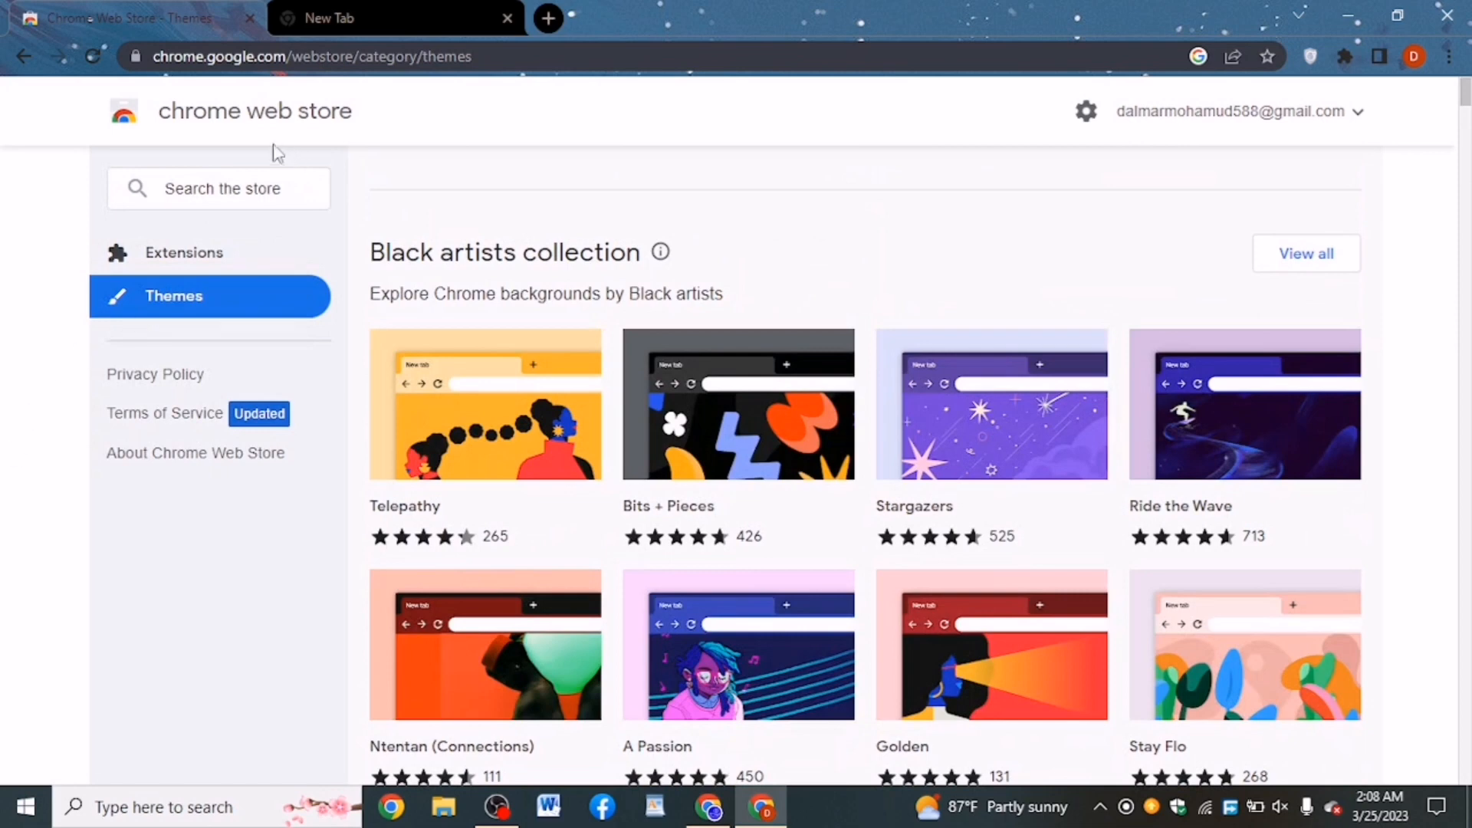
{"action": "left_click", "coordinate": [232, 188]}
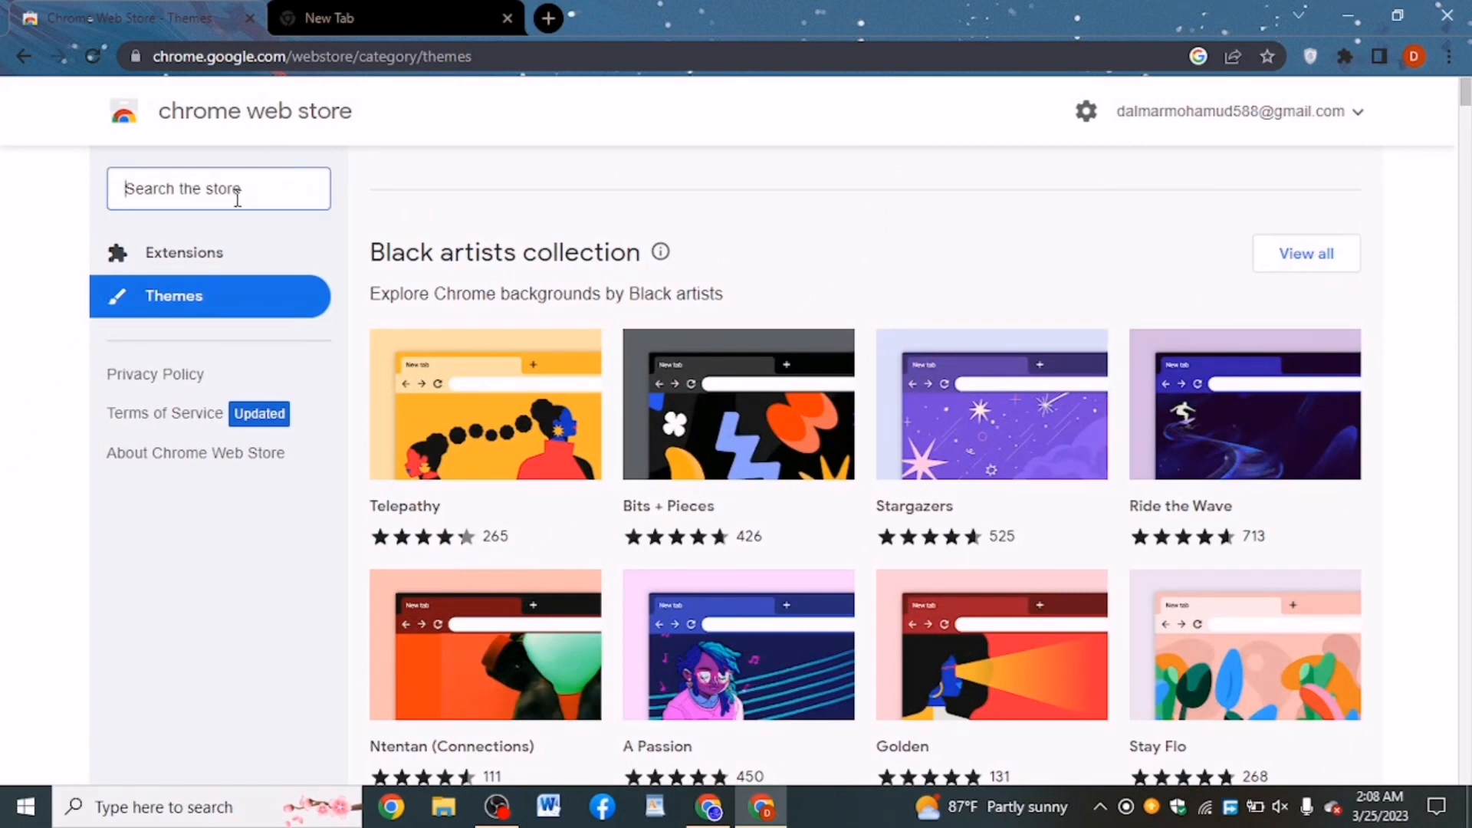
{"action": "right_click", "coordinate": [235, 198]}
{"action": "left_click", "coordinate": [332, 362]}
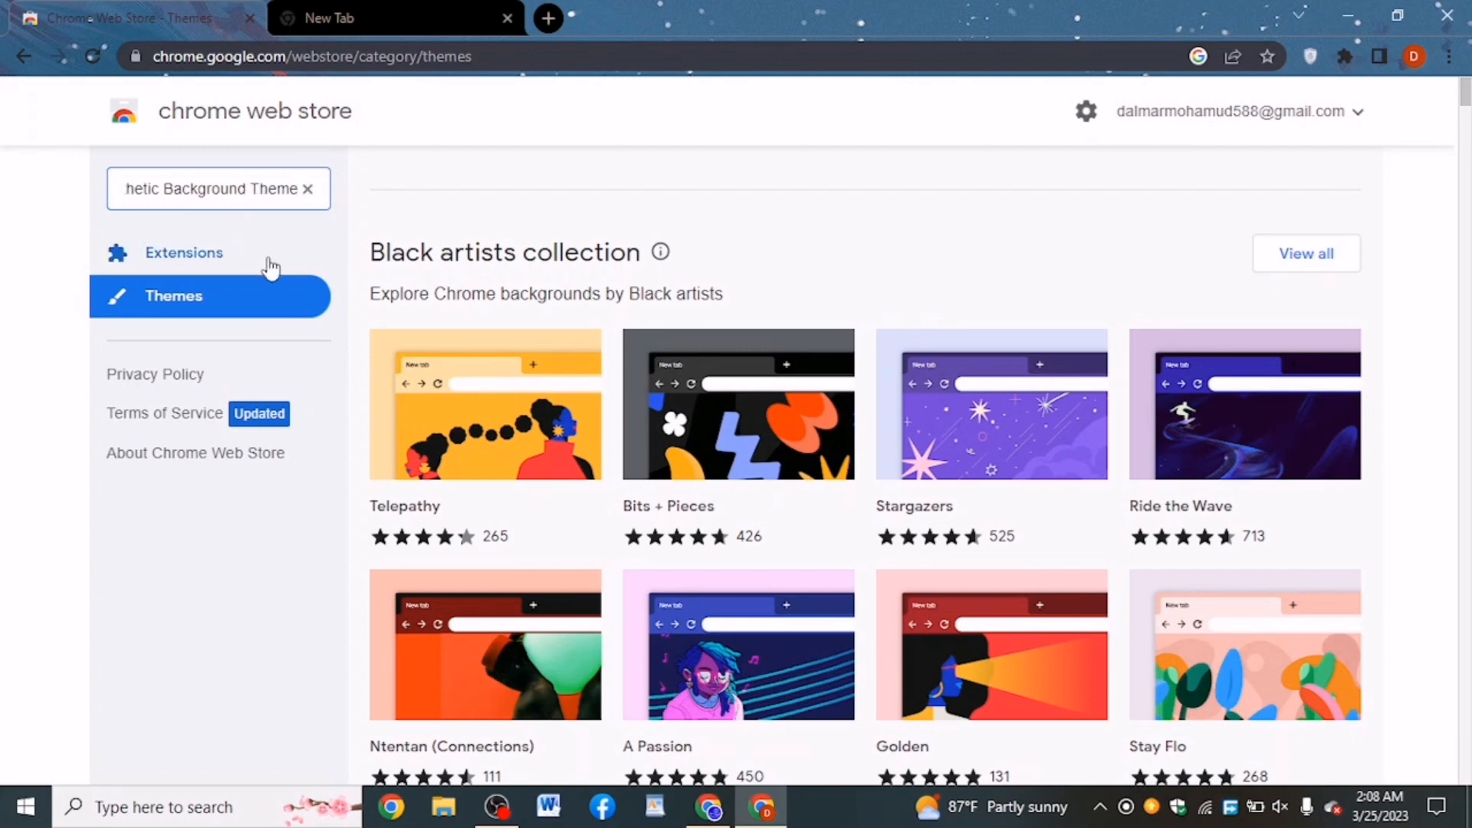
{"action": "key", "text": "Return"}
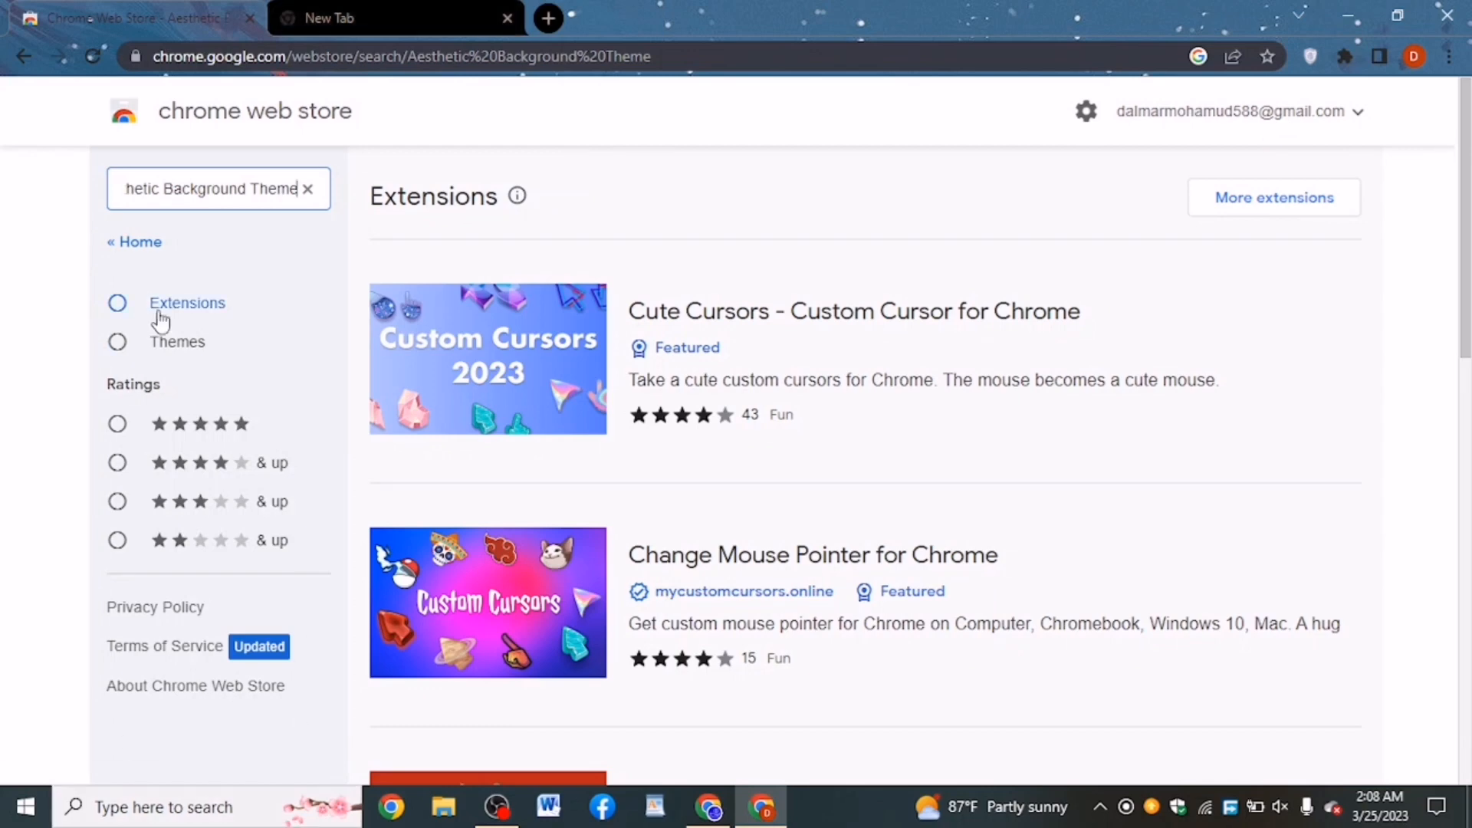
{"action": "left_click", "coordinate": [117, 343]}
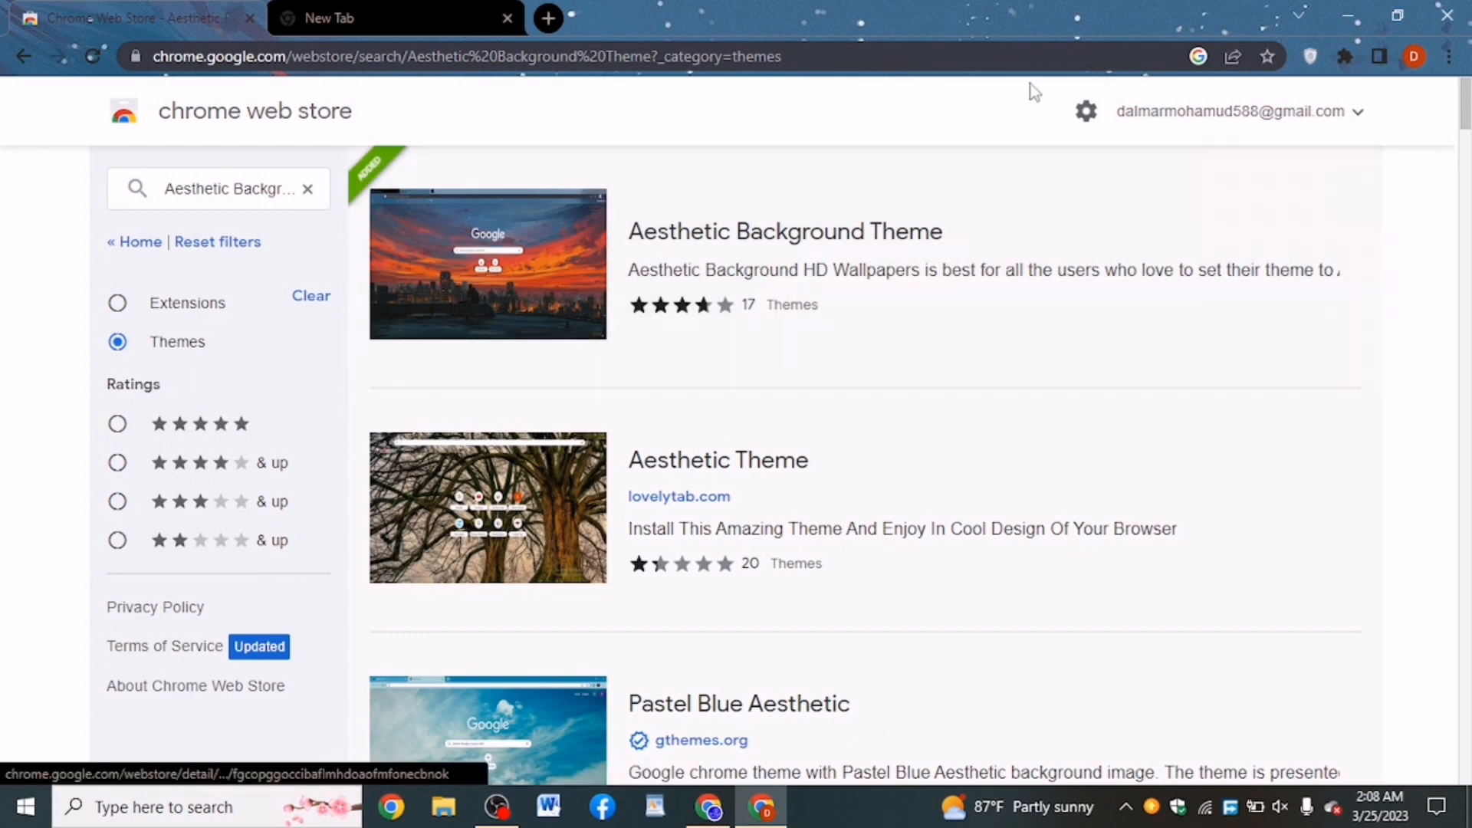
From a fresh tab, go through the profile customization to the Appearance settings and reset the browser theme to default
{"action": "left_click", "coordinate": [509, 14]}
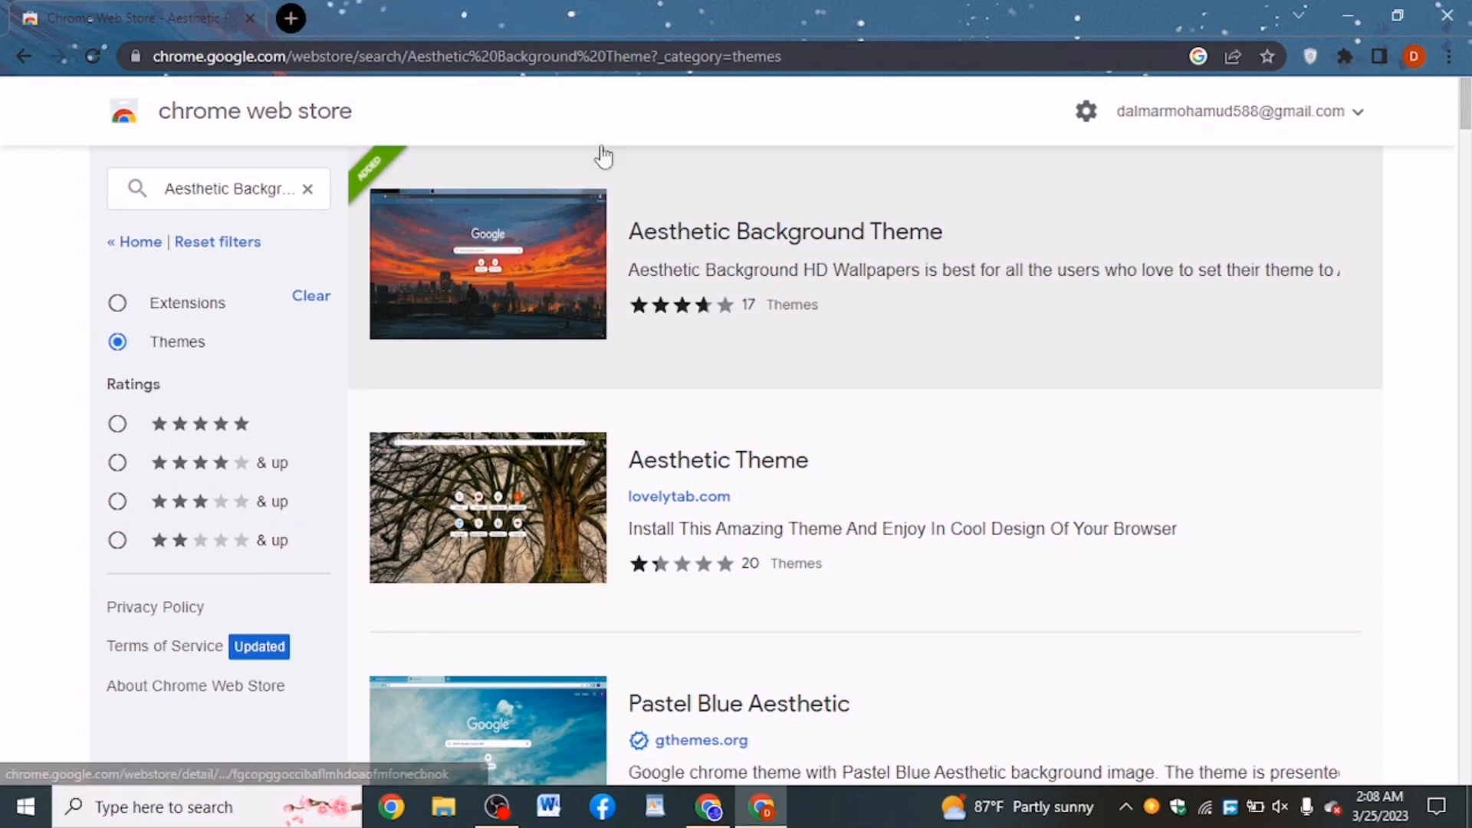
{"action": "left_click", "coordinate": [289, 19]}
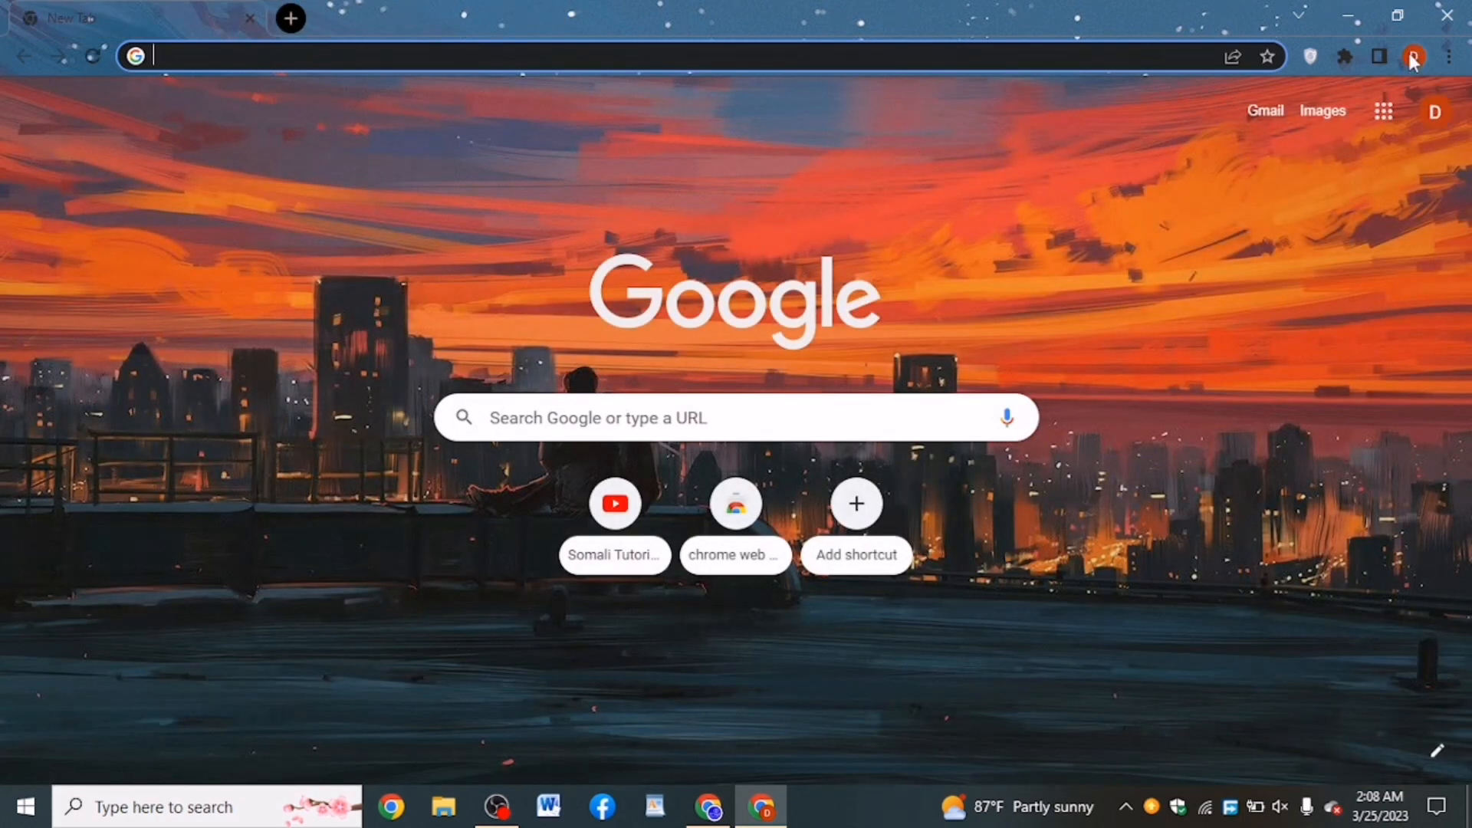
{"action": "left_click", "coordinate": [1414, 57]}
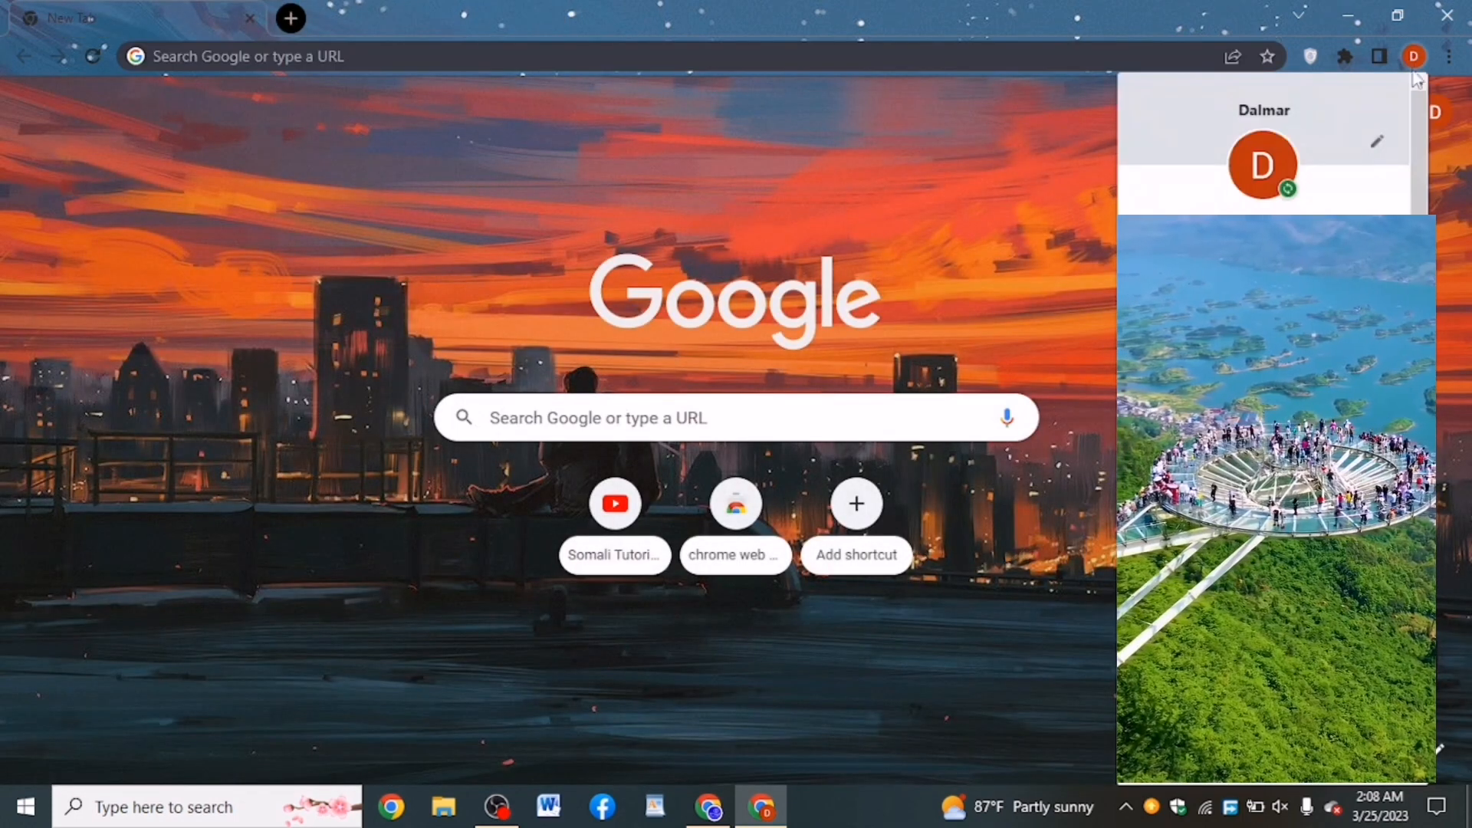
{"action": "left_click", "coordinate": [1377, 144]}
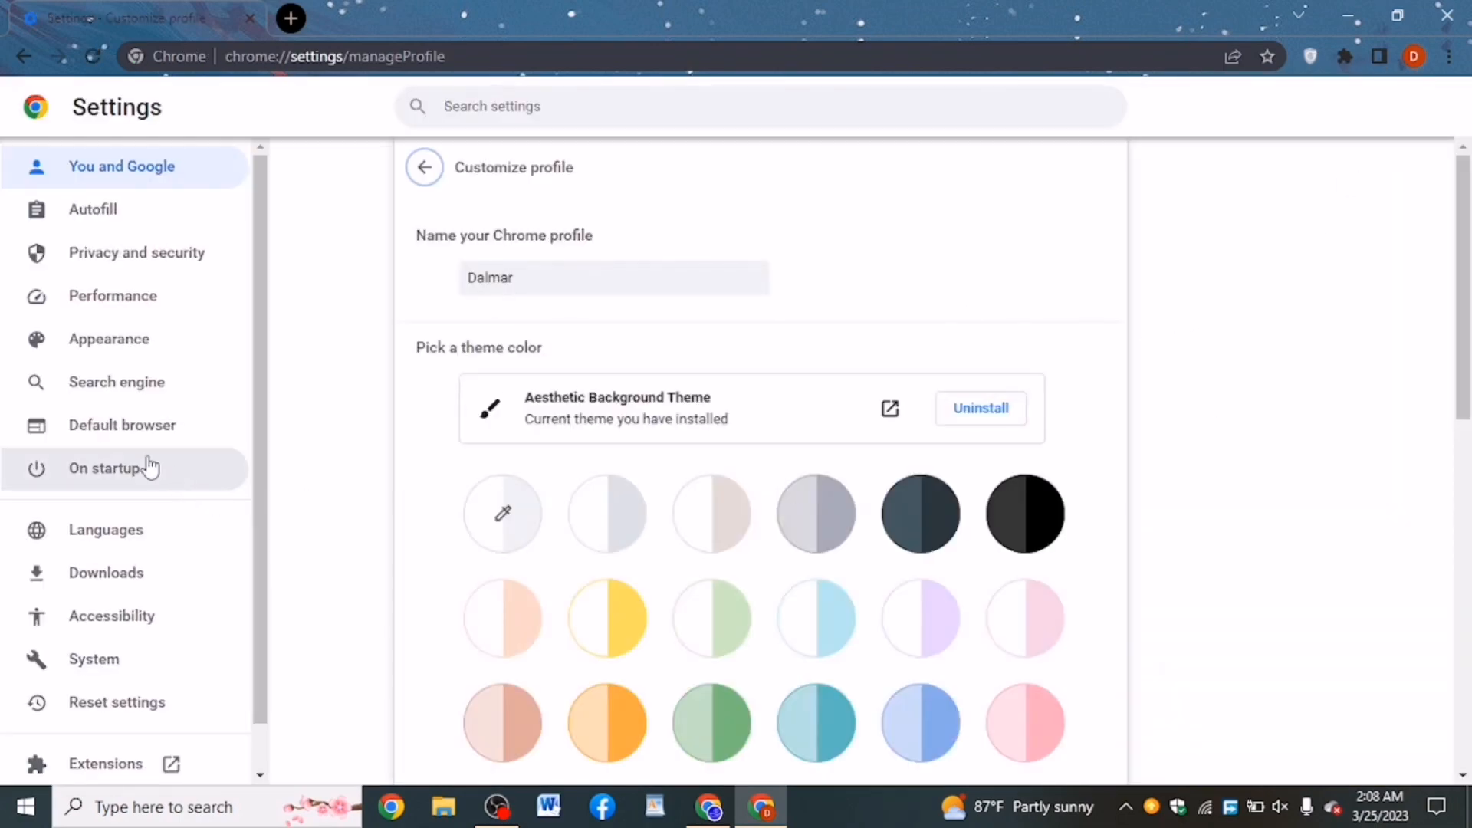
{"action": "left_click", "coordinate": [59, 357]}
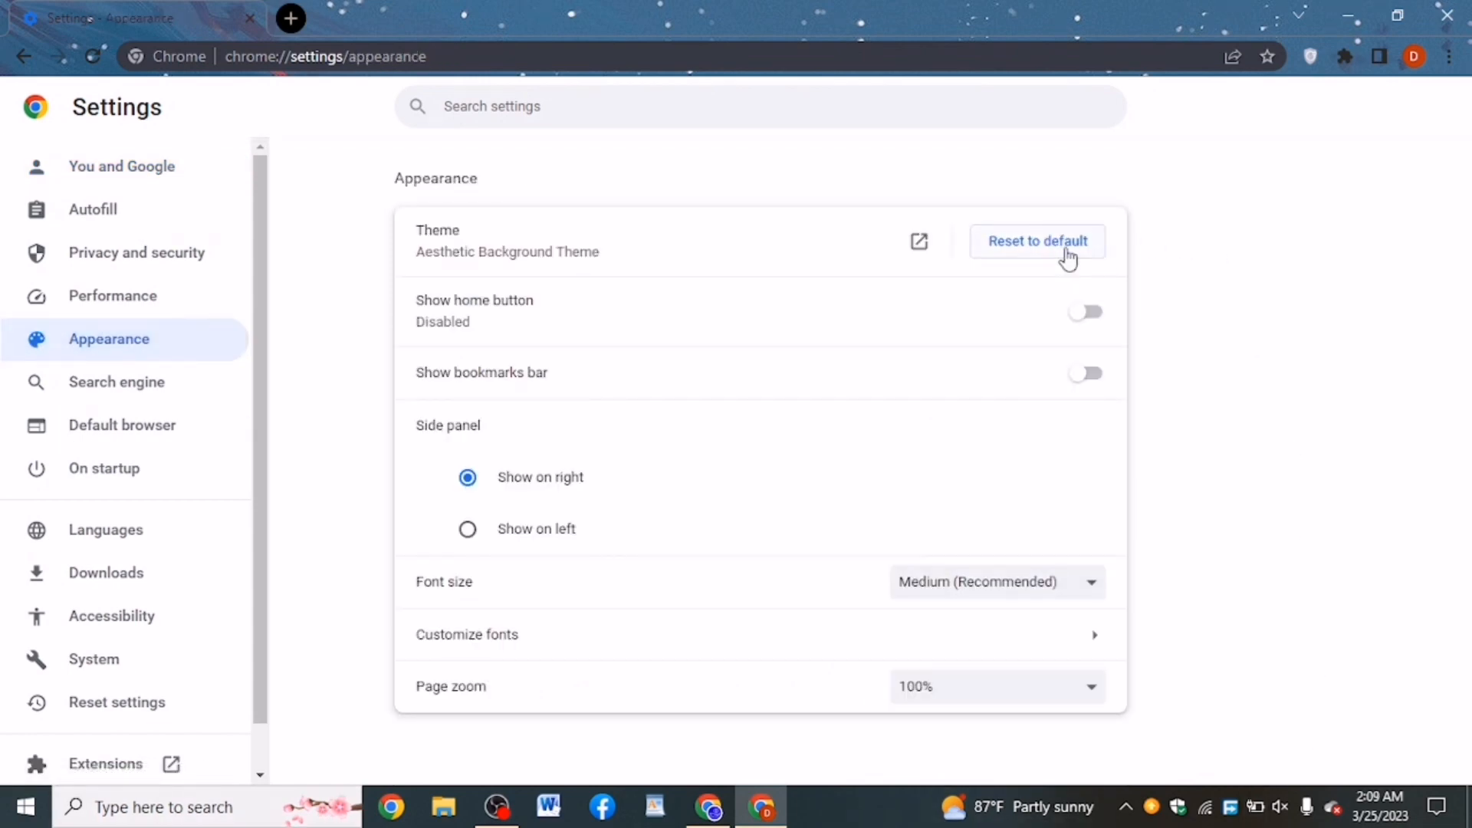
{"action": "left_click", "coordinate": [1068, 244]}
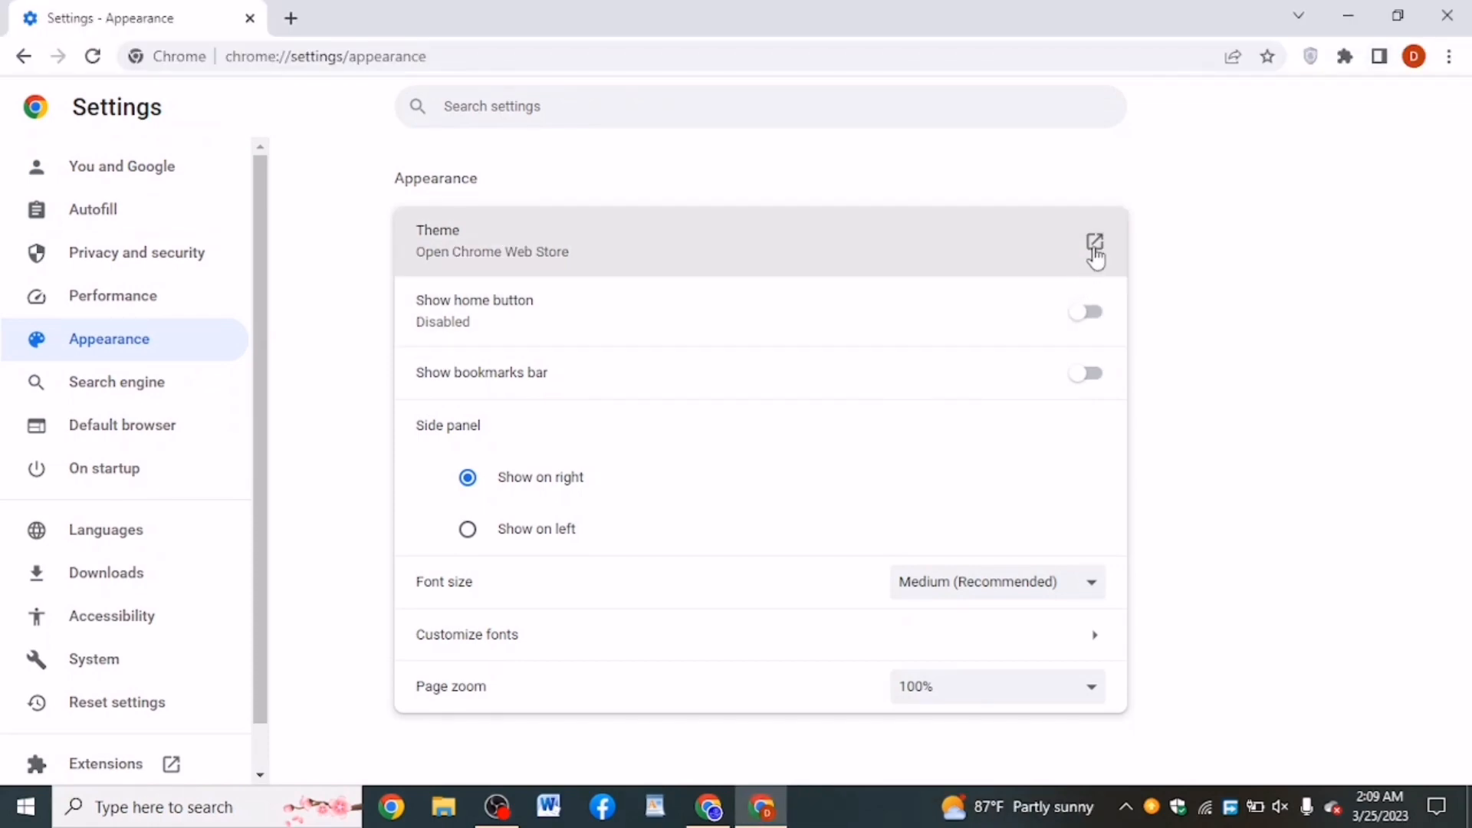
Open the Chrome Web Store from the Theme setting and look through the theme collections down to Color Themes by Chrome
{"action": "left_click", "coordinate": [1095, 253]}
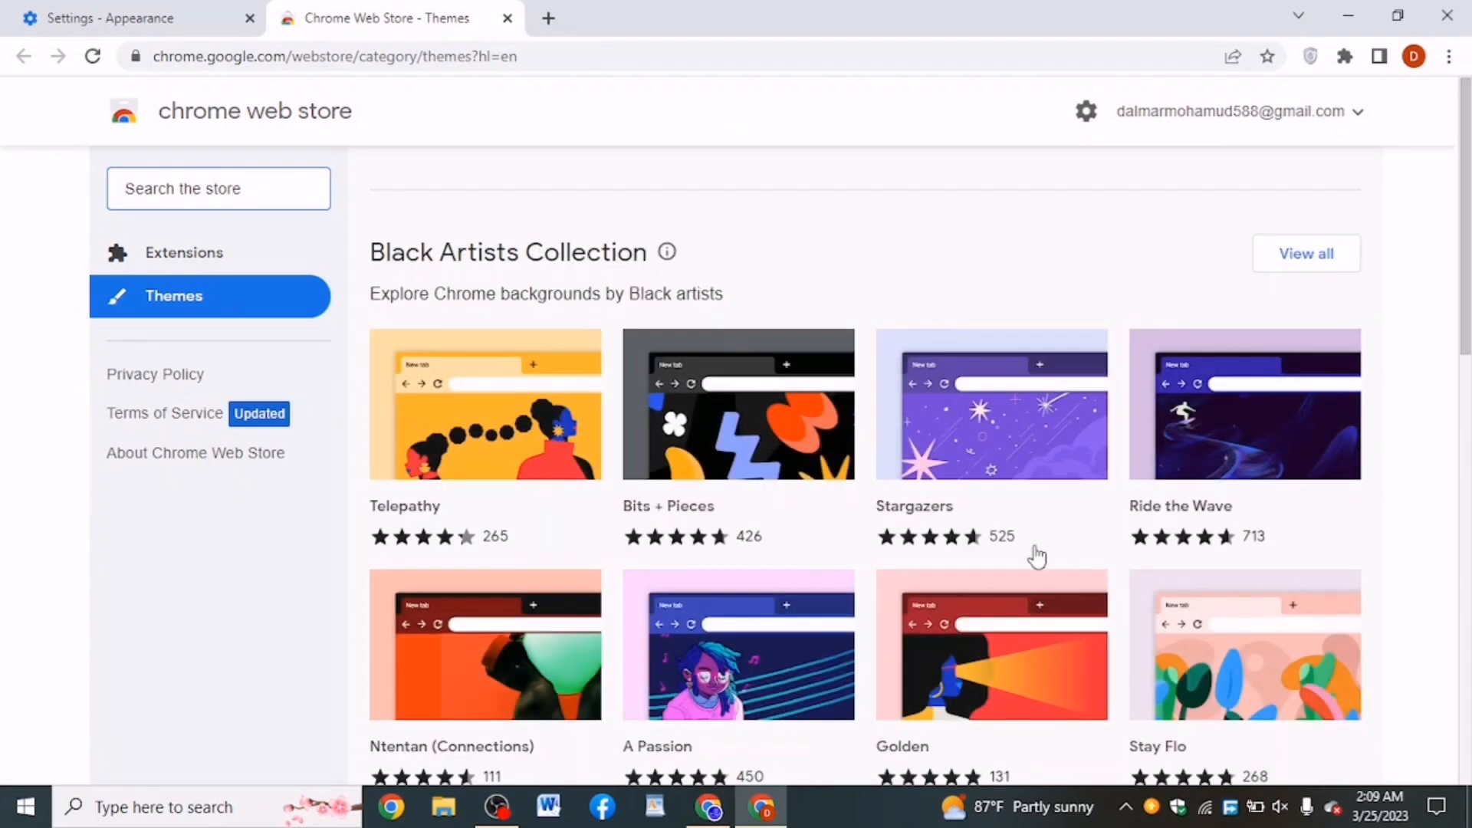
{"action": "scroll", "coordinate": [1027, 545], "scroll_direction": "down", "scroll_amount": 8}
{"action": "scroll", "coordinate": [1025, 538], "scroll_direction": "down", "scroll_amount": 5}
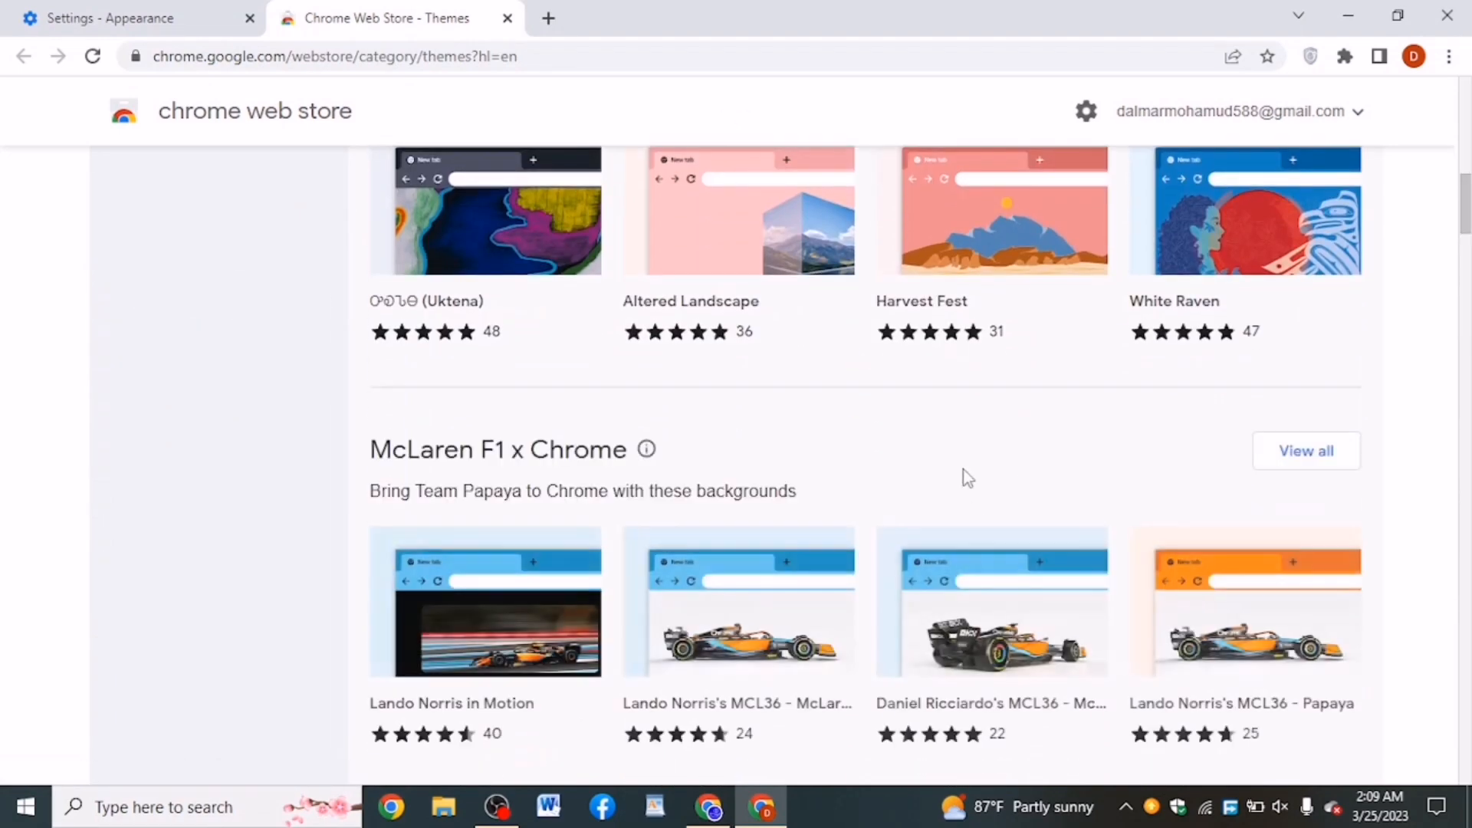
{"action": "scroll", "coordinate": [1111, 499], "scroll_direction": "down", "scroll_amount": 3}
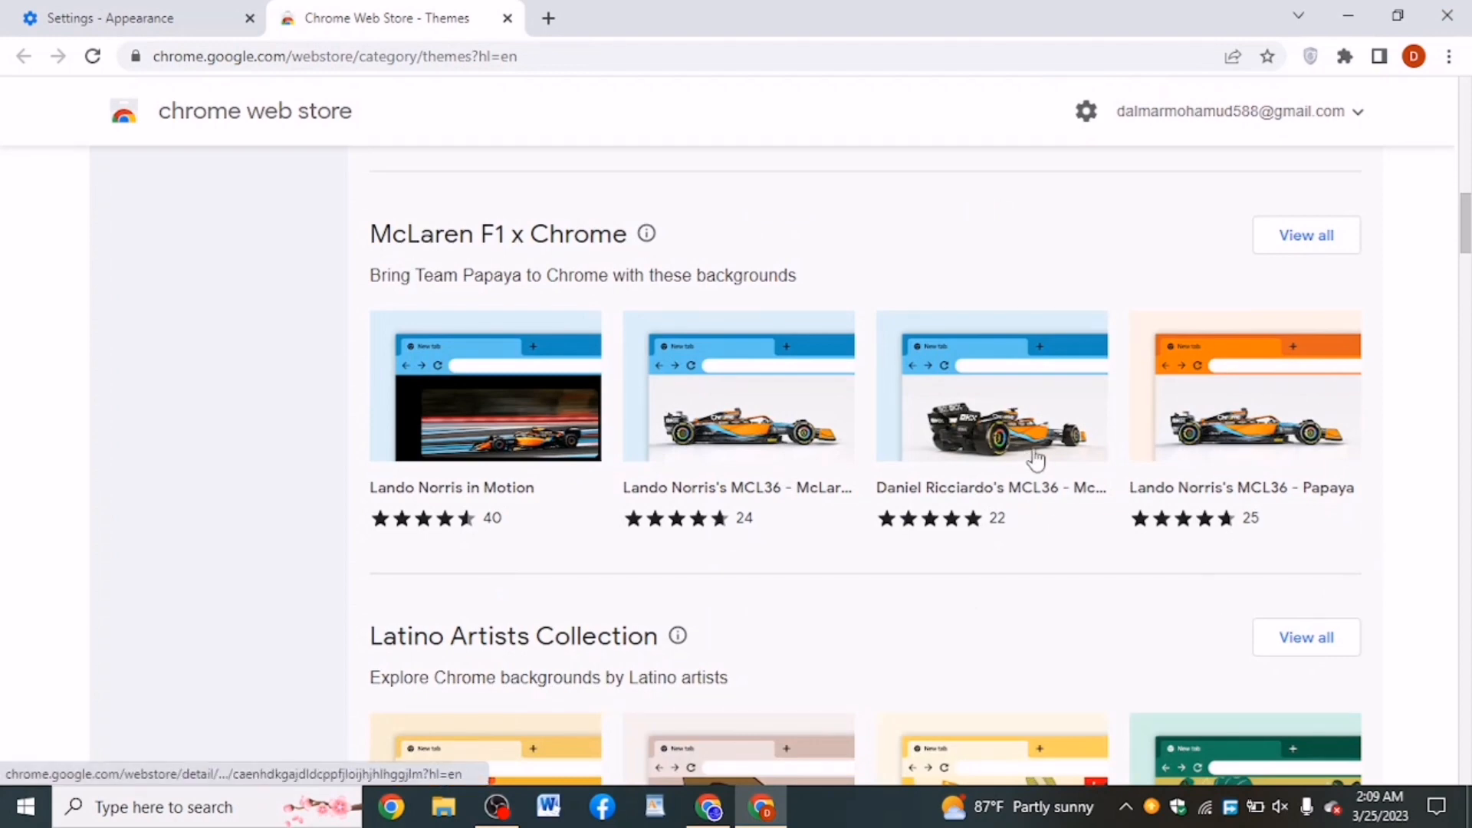
{"action": "scroll", "coordinate": [1025, 491], "scroll_direction": "down", "scroll_amount": 3}
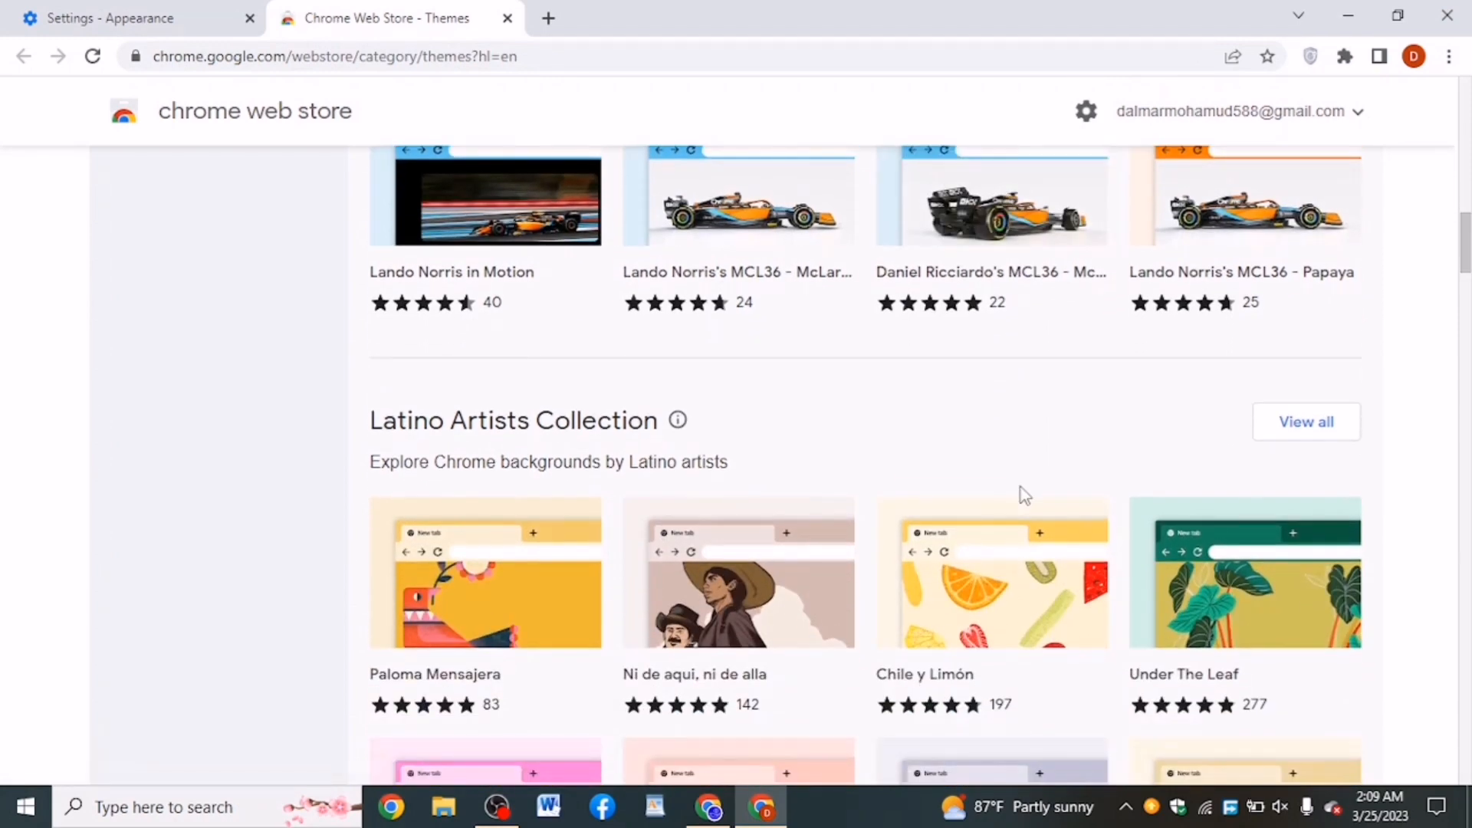
{"action": "scroll", "coordinate": [1025, 495], "scroll_direction": "down", "scroll_amount": 15}
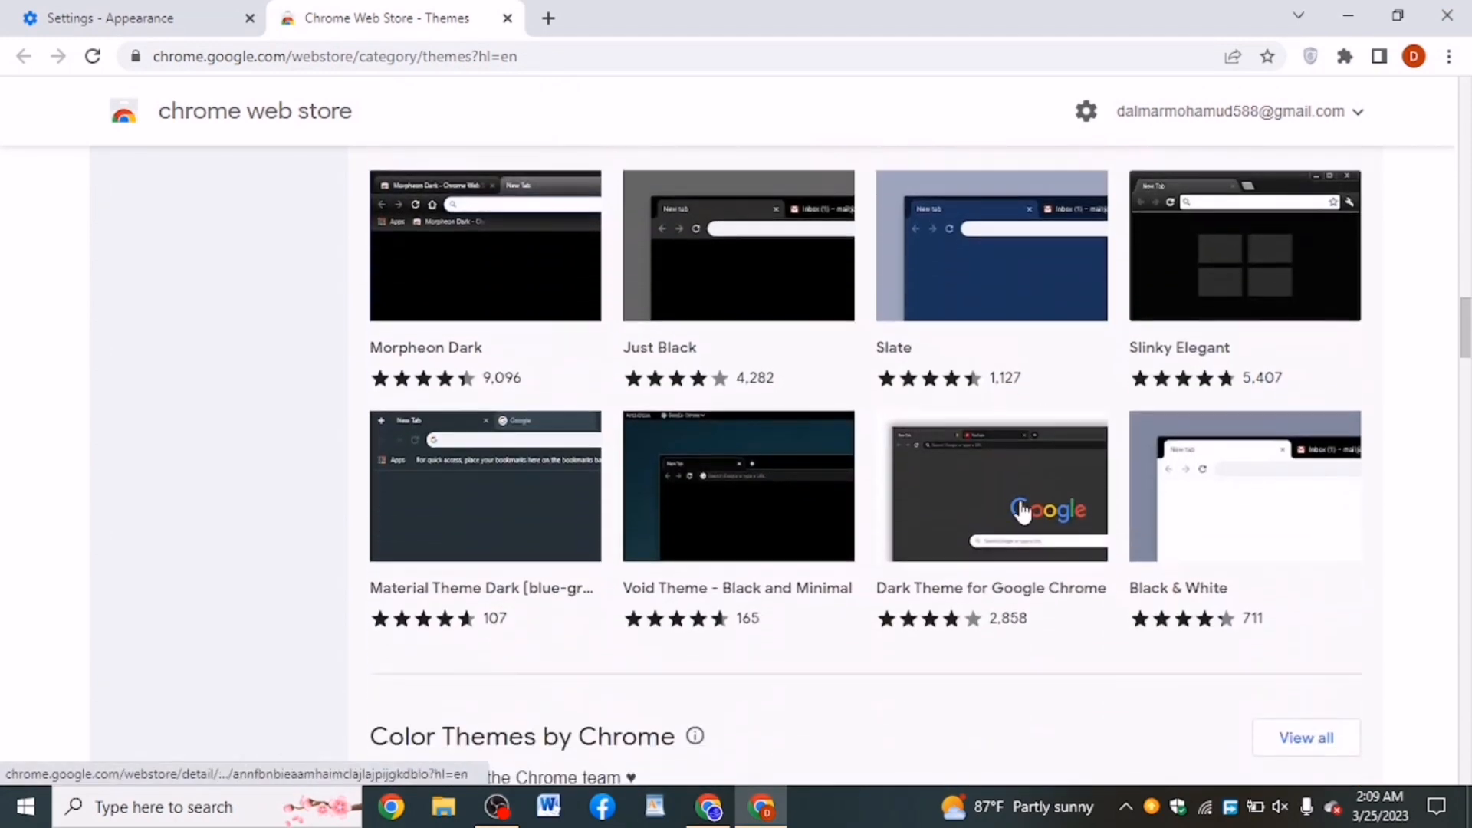
{"action": "scroll", "coordinate": [1021, 512], "scroll_direction": "down", "scroll_amount": 6}
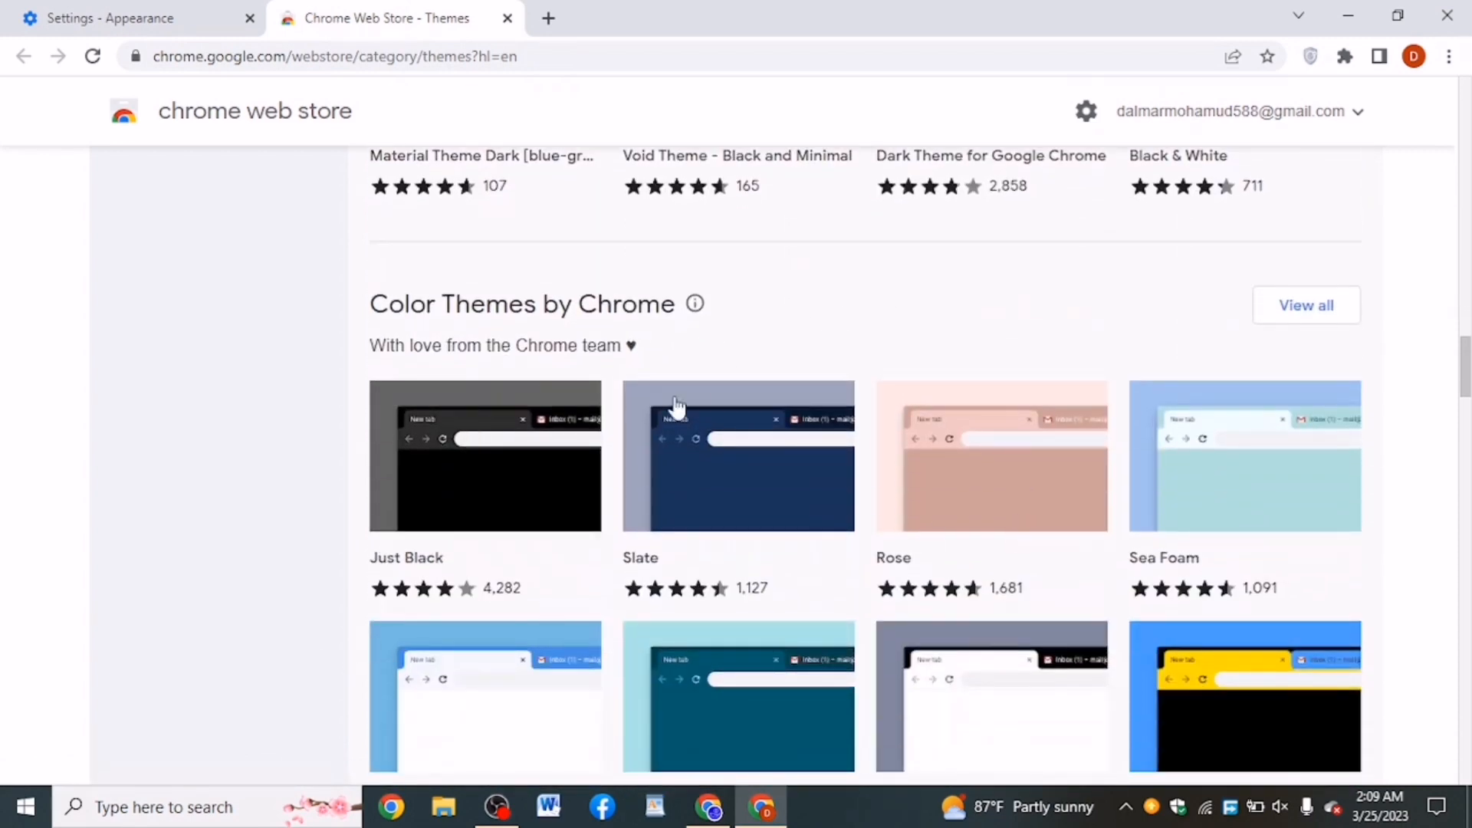
{"action": "scroll", "coordinate": [675, 407], "scroll_direction": "up", "scroll_amount": 7}
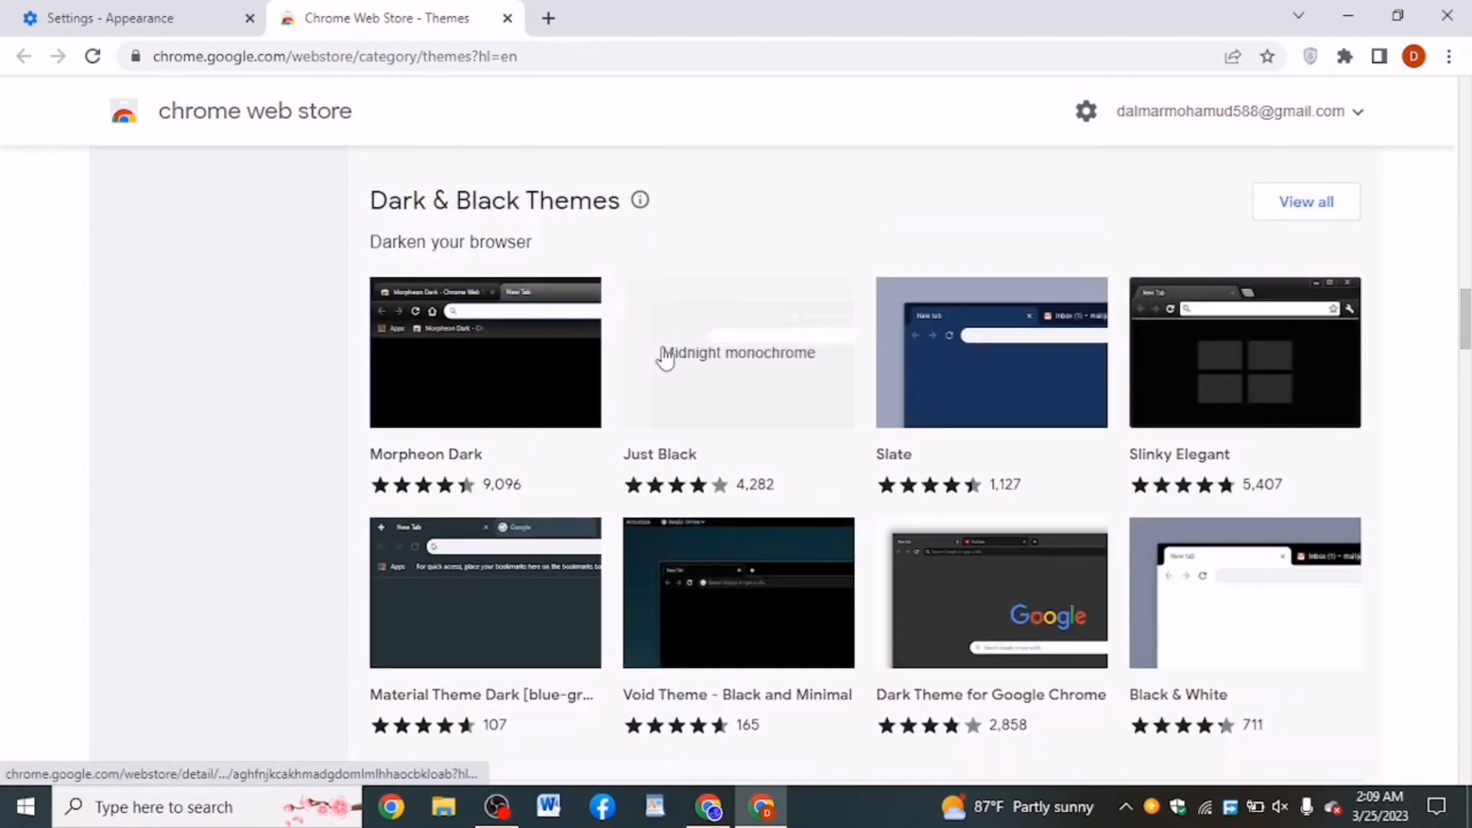